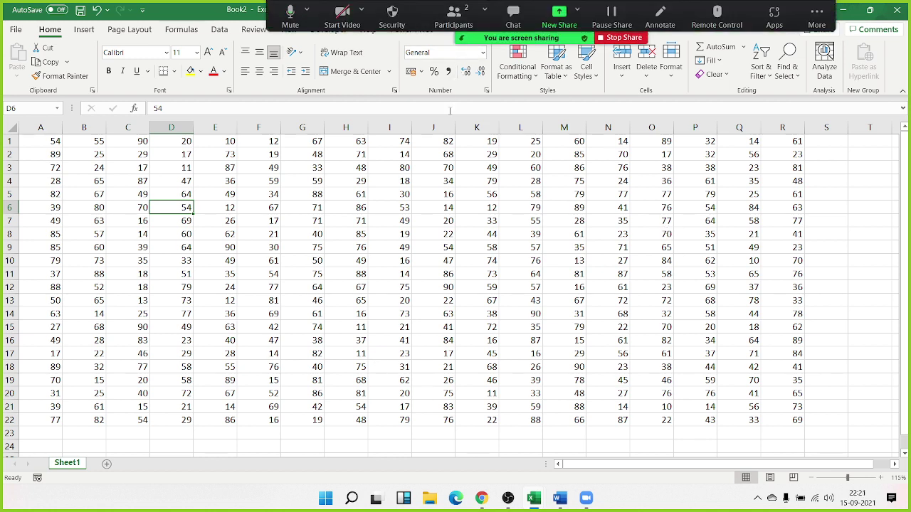
- Move to E2, select the block C3:O15, then deselect at K8
left_click(235, 156)
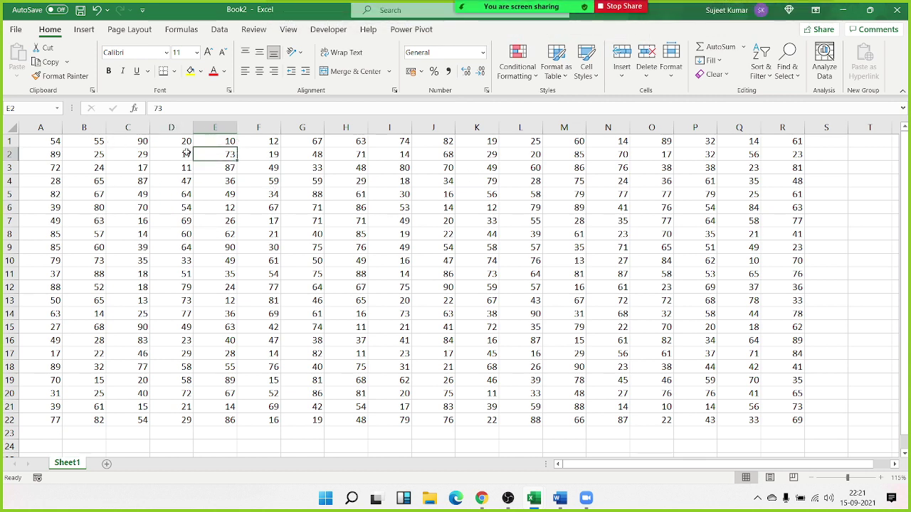
mouse_move(453, 17)
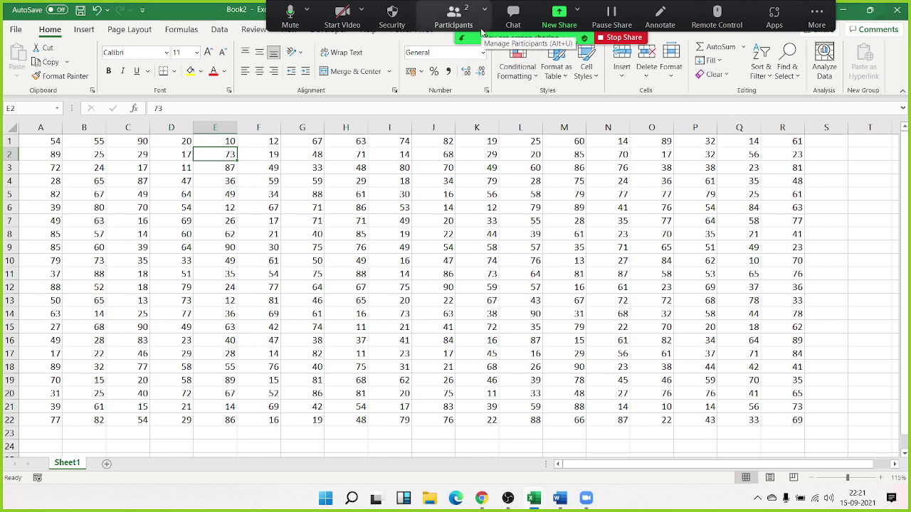
left_click_drag(128, 167, 665, 327)
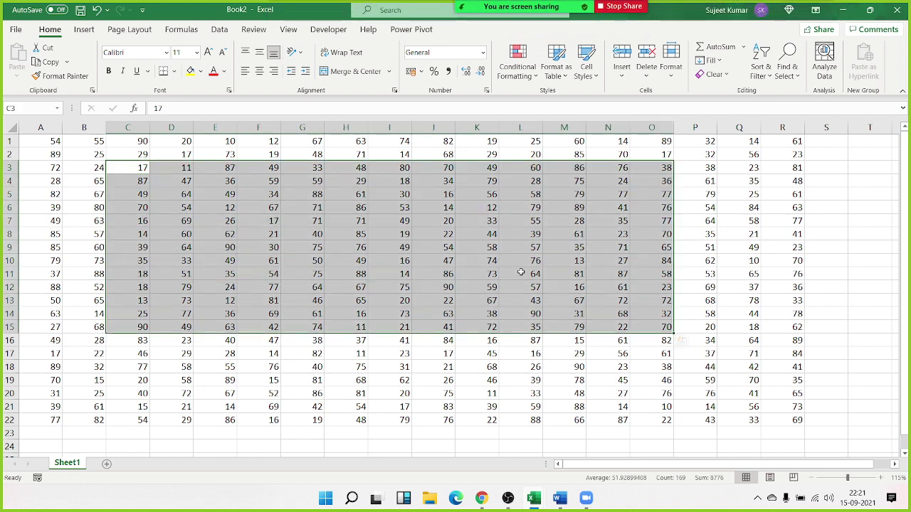
left_click(488, 232)
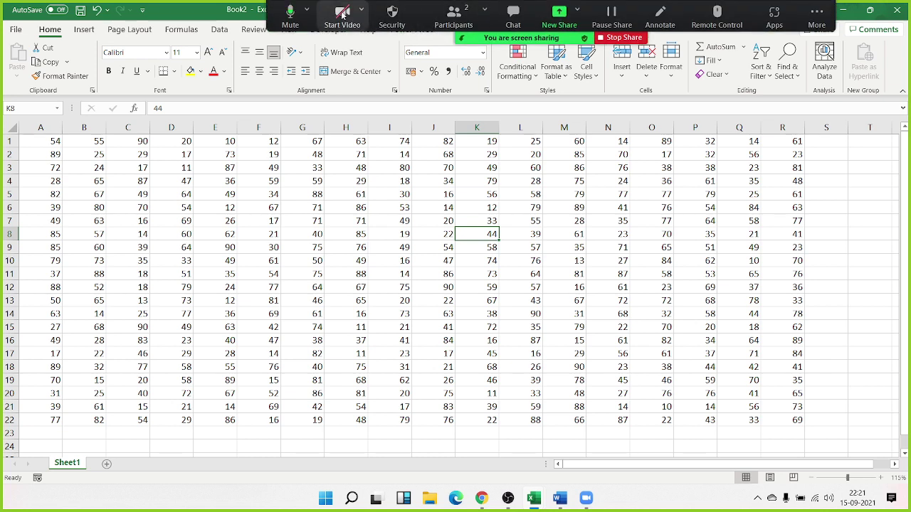
- Mute and then unmute the meeting microphone
left_click(292, 12)
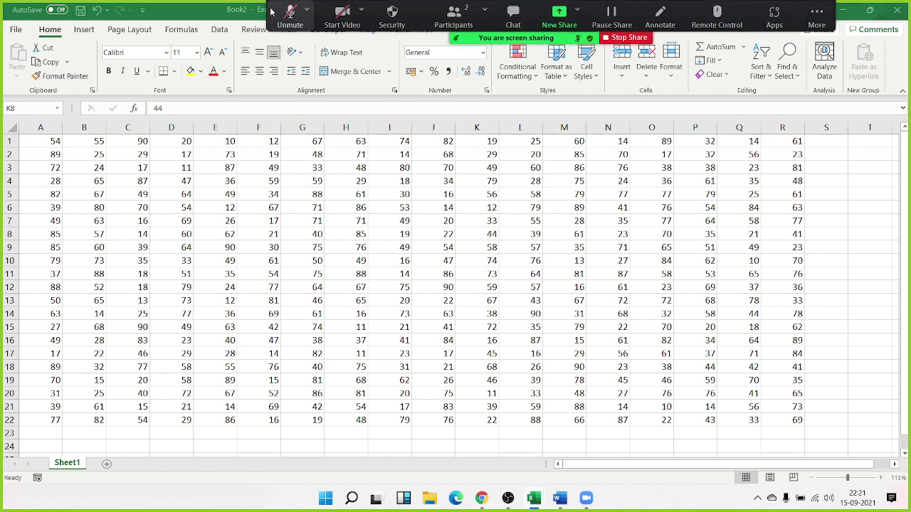
left_click(288, 11)
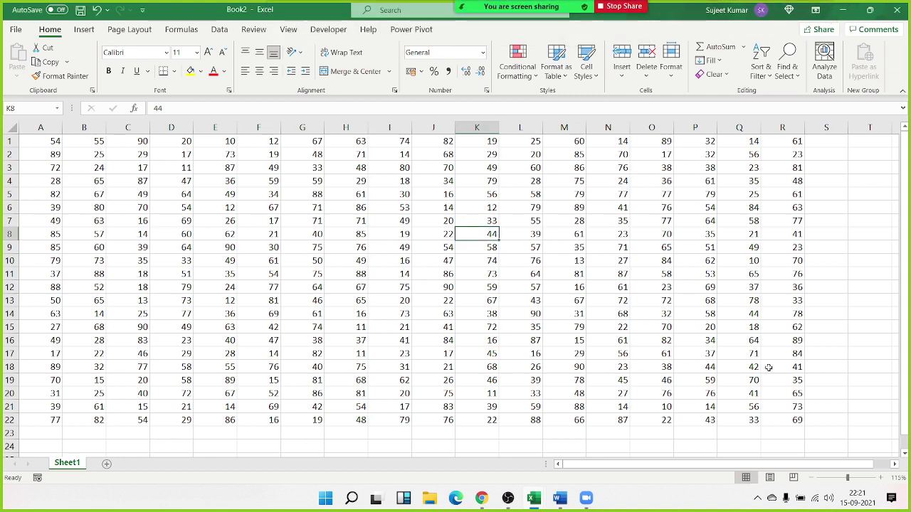
scroll(768, 365, "down", 2)
scroll(769, 366, "up", 2)
- Select the full data range A1:R22 by dragging and by Shift-extending between A1 and R22
left_click_drag(34, 144, 794, 422)
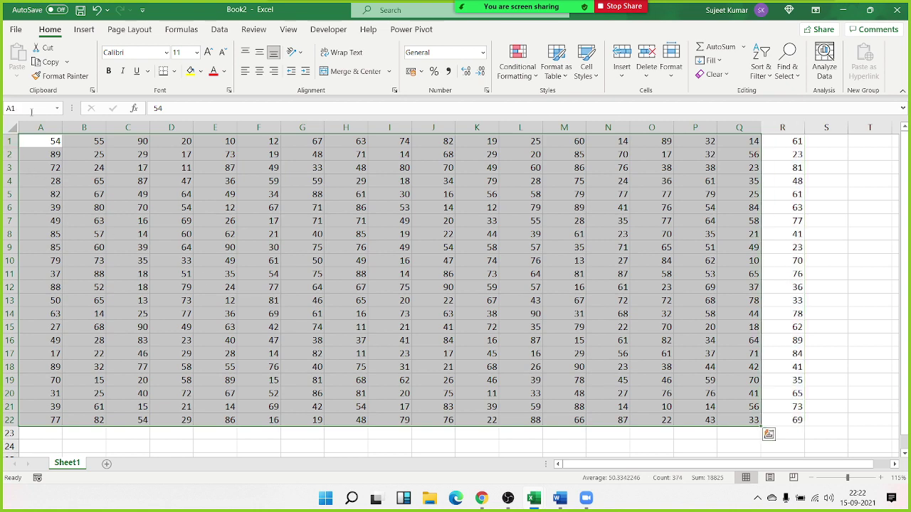
left_click_drag(29, 141, 779, 414)
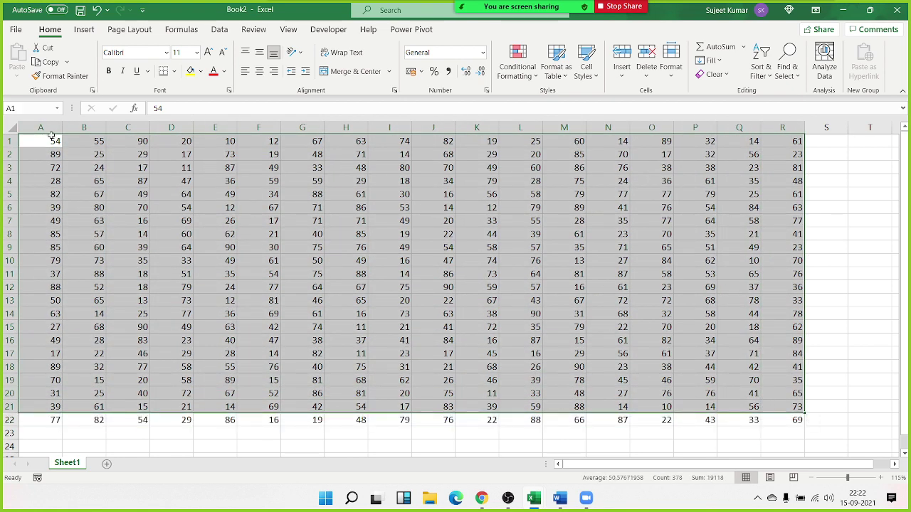
mouse_move(49, 138)
left_mouse_down()
mouse_move(427, 304)
mouse_move(514, 316)
left_mouse_up()
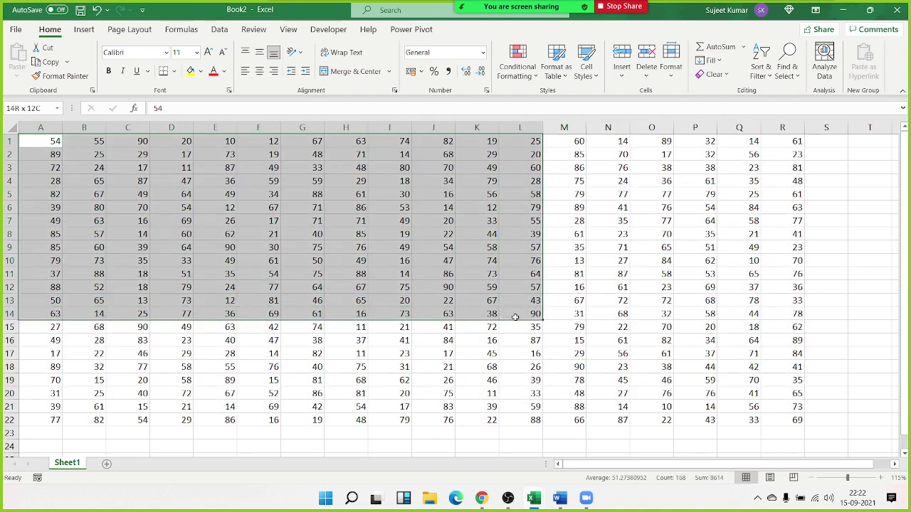
left_click(342, 216)
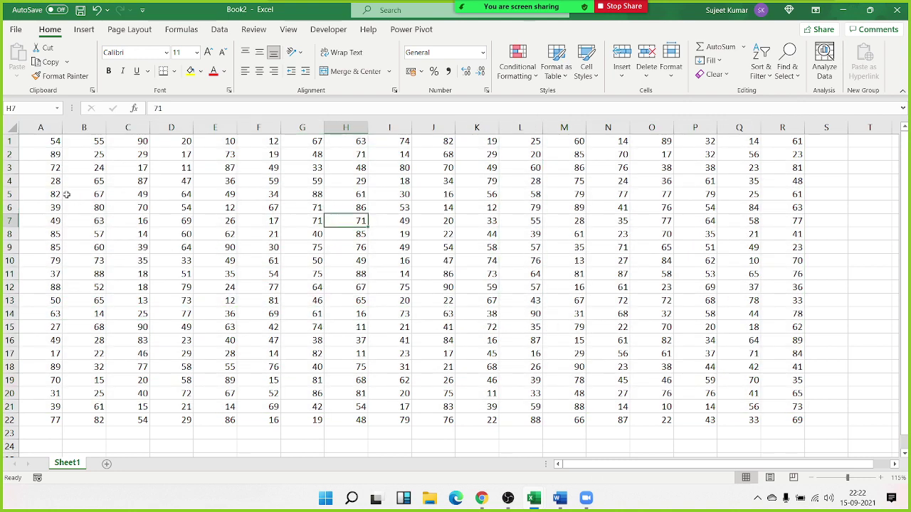
left_click(43, 137)
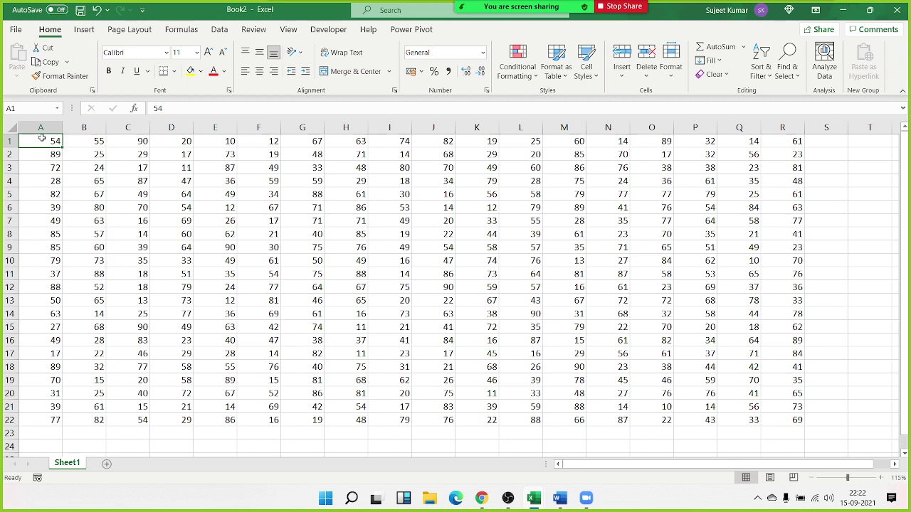
left_click(791, 419, "shift")
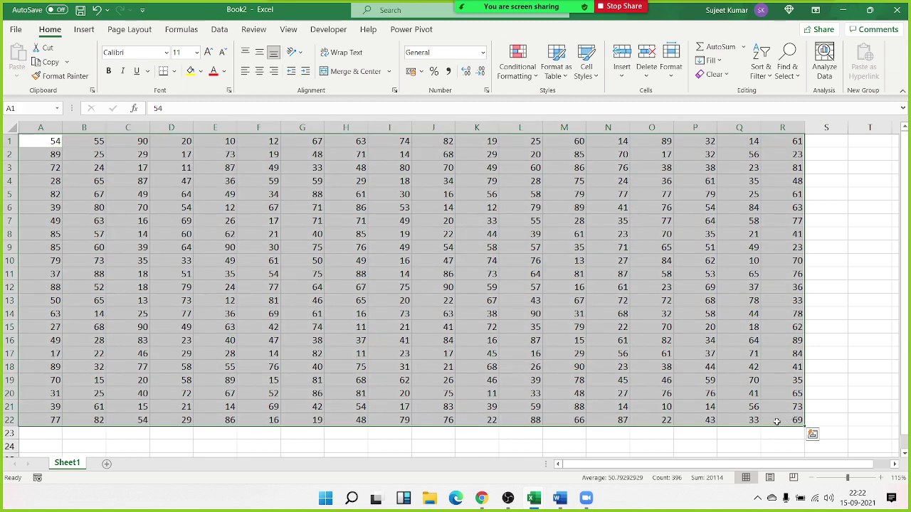
left_click(780, 420)
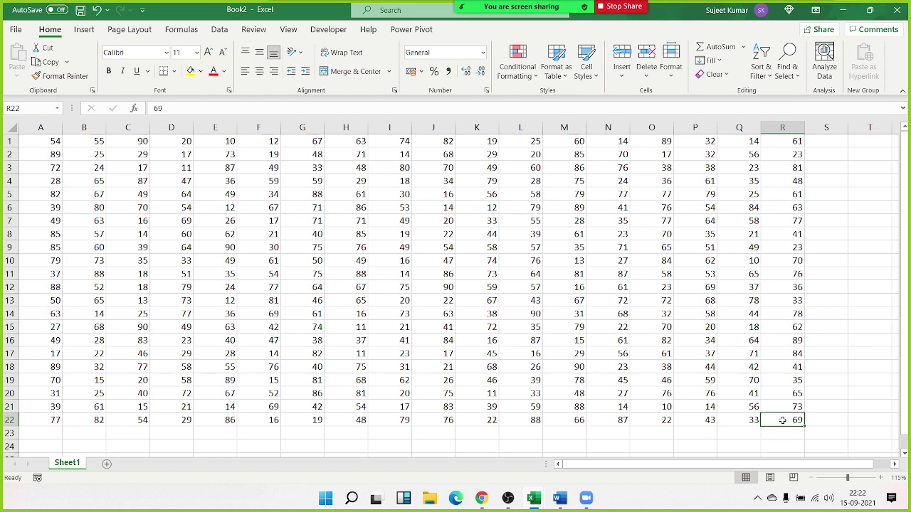
left_click(29, 135, "shift")
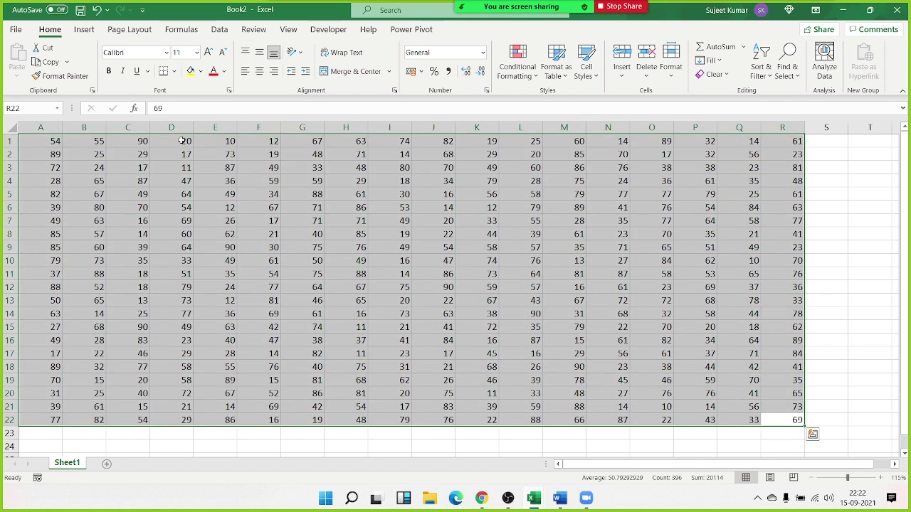
left_click(663, 193)
- Select the empty cells D27 through D31 below the data, then deselect at J28
scroll(340, 343, "down", 4)
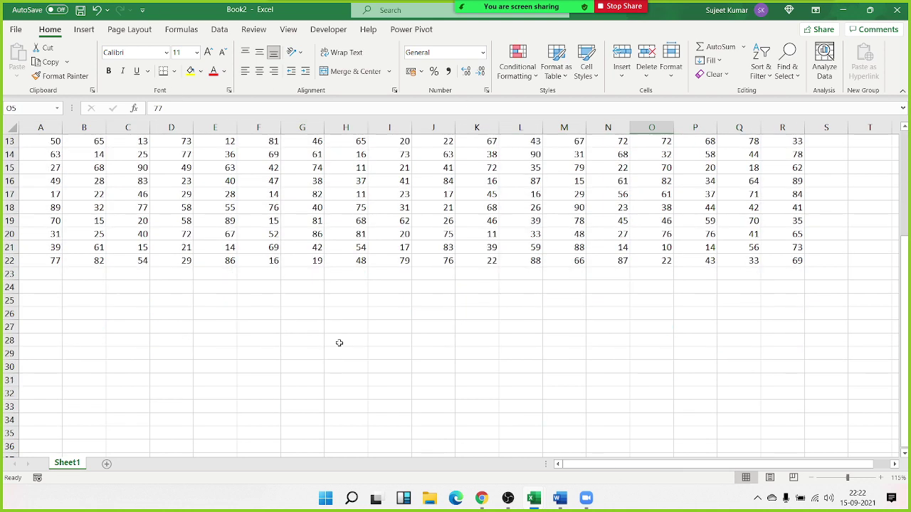
left_click(152, 316)
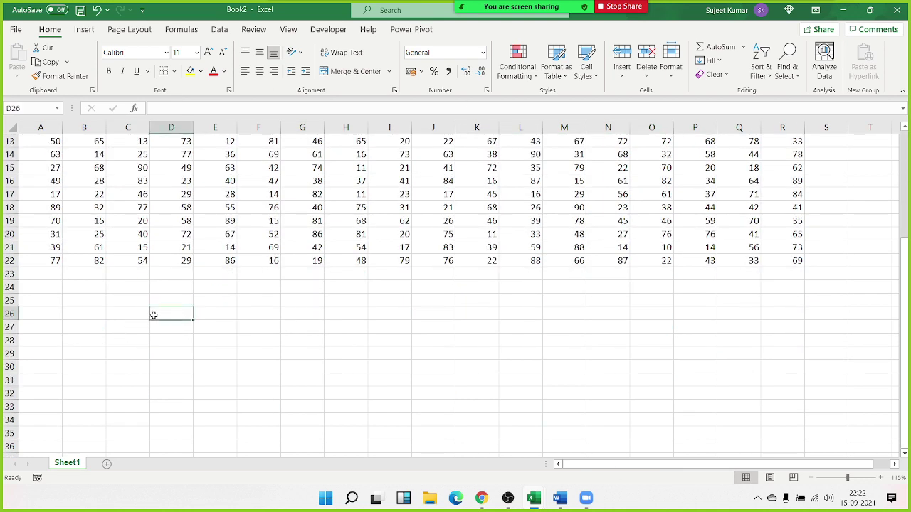
left_click(179, 398)
left_click(165, 324)
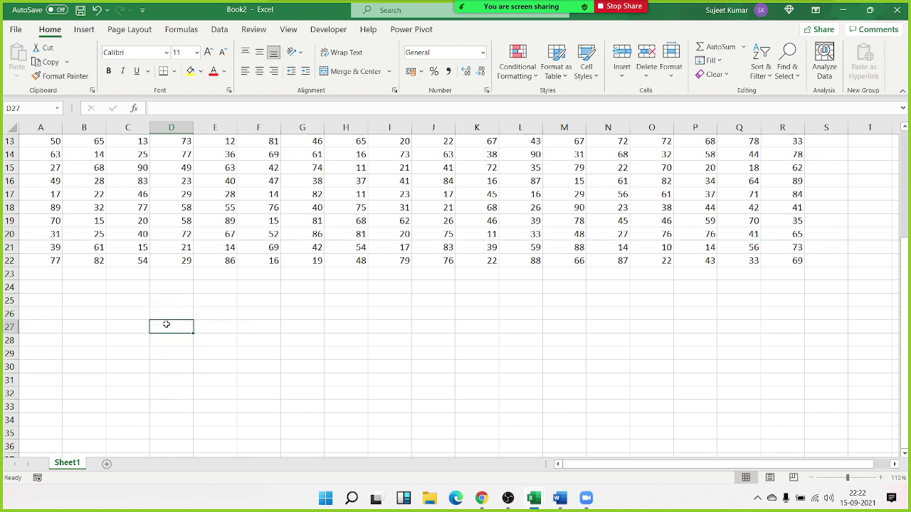
left_click(171, 385, "shift")
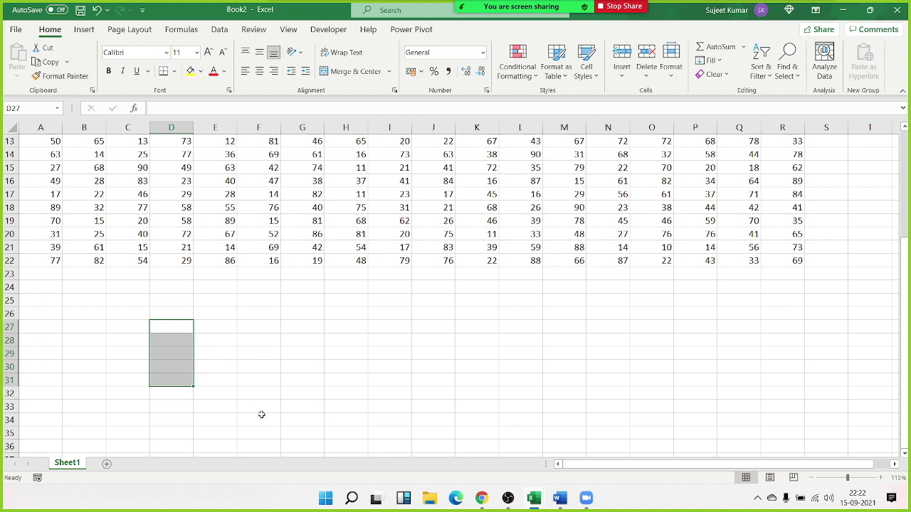
left_click(417, 342)
scroll(417, 343, "up", 3)
scroll(418, 342, "up", 1)
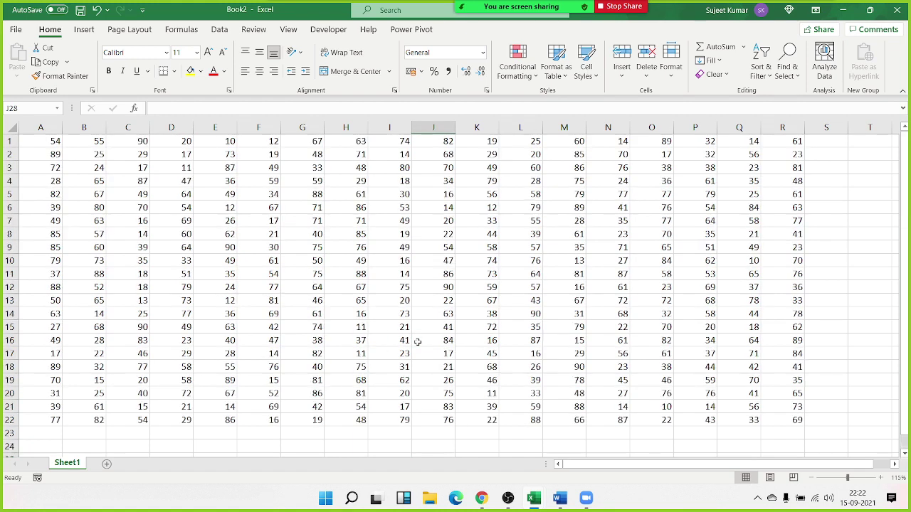
- Select A1 through R22, then select the data block with Ctrl+A from H8
left_click(35, 142)
scroll(329, 227, "down", 1)
scroll(329, 227, "down", 2)
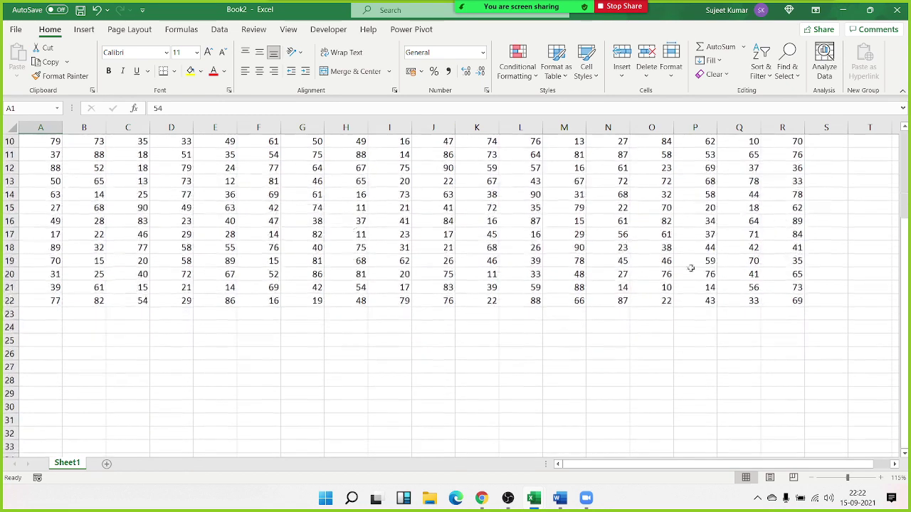
left_click(779, 300, "shift")
scroll(778, 300, "up", 3)
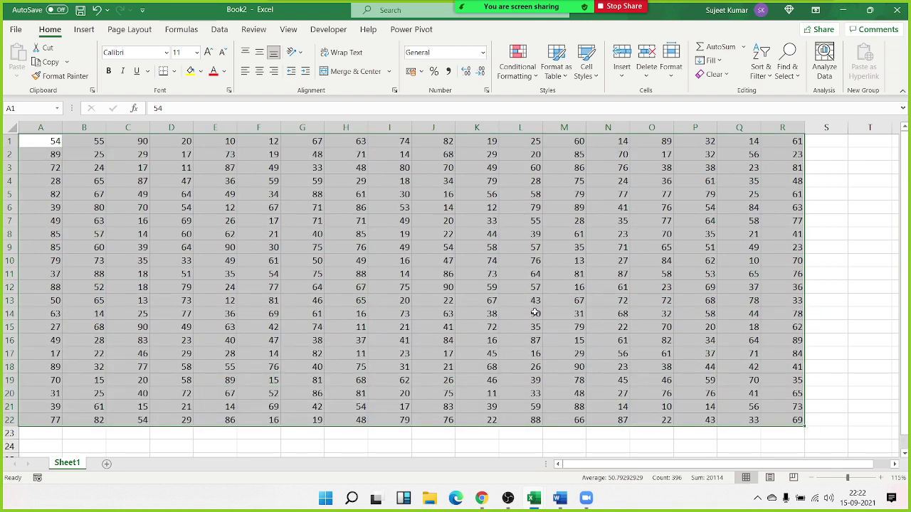
left_click(338, 234)
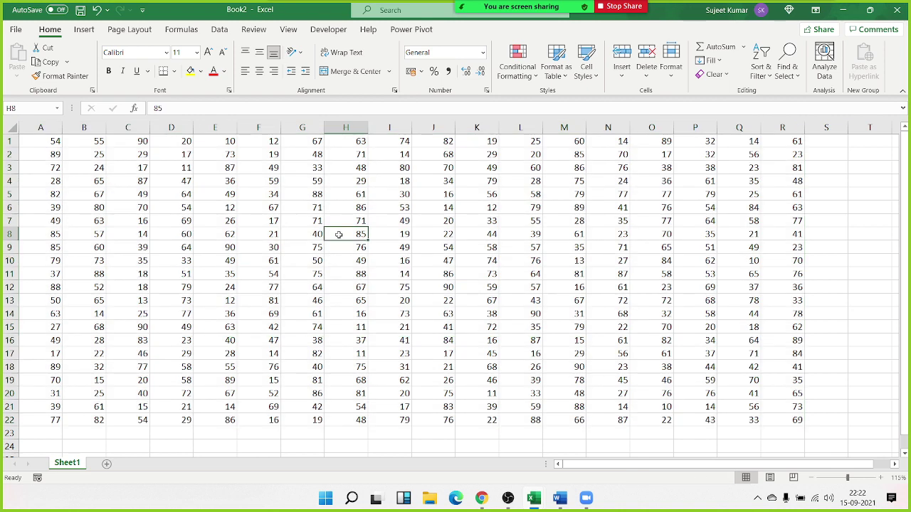
key("ctrl+a")
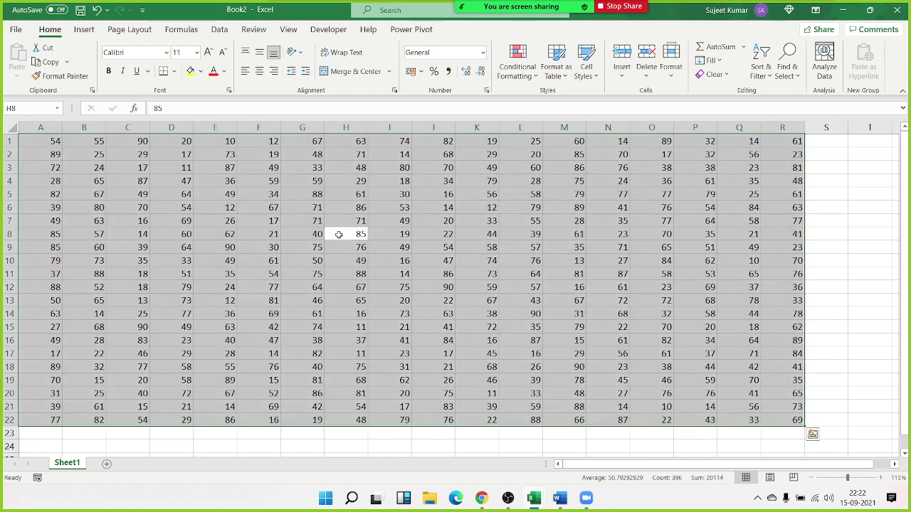
left_click(346, 220)
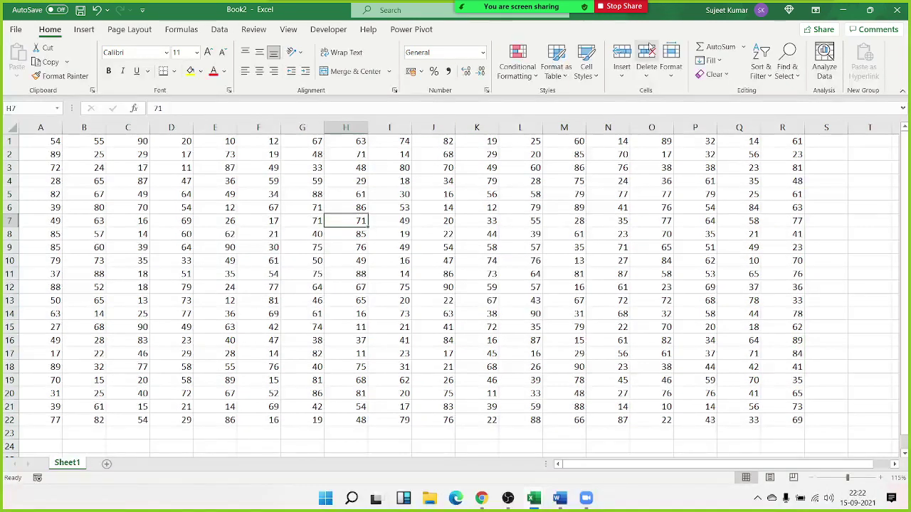
- Use Go To Special to select the current region A1:R22
left_click(784, 77)
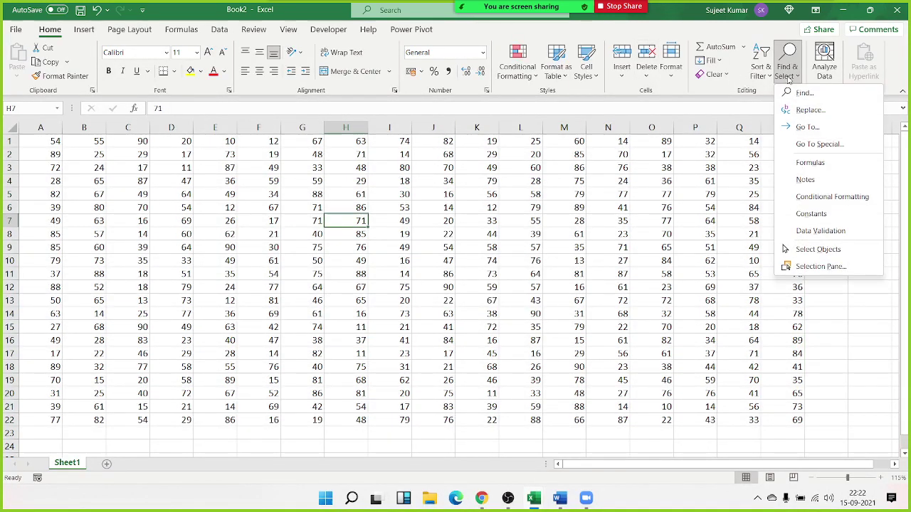
left_click(814, 145)
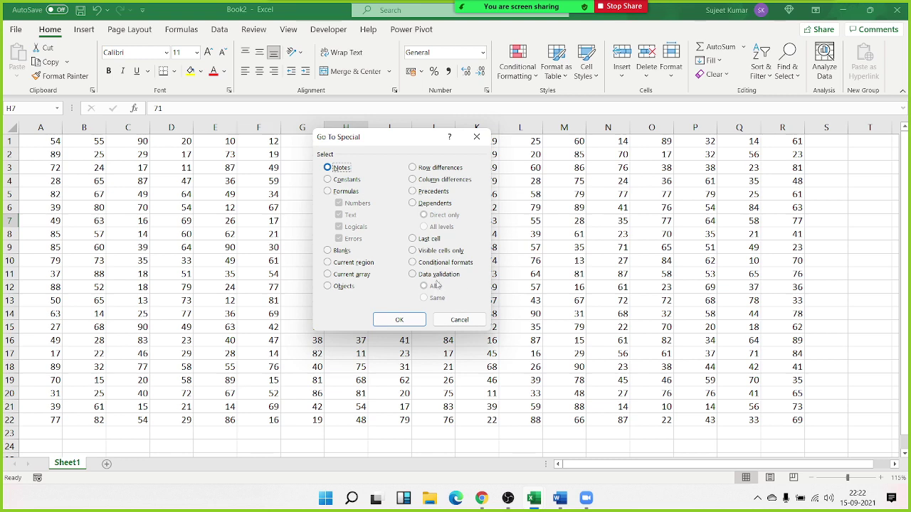
left_click(349, 263)
left_click(397, 315)
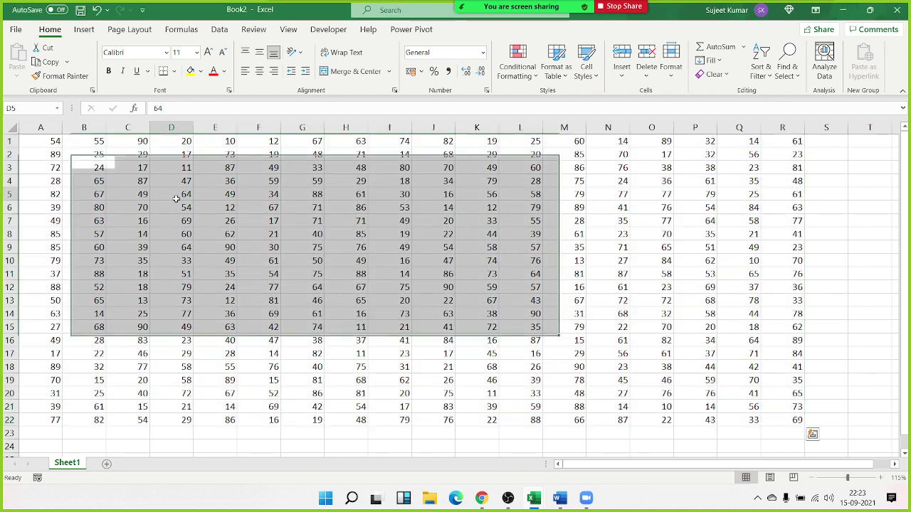
left_click(177, 198)
- Insert a blank row 9, try Ctrl+A from D3, then delete the empty row 9
left_click(10, 247)
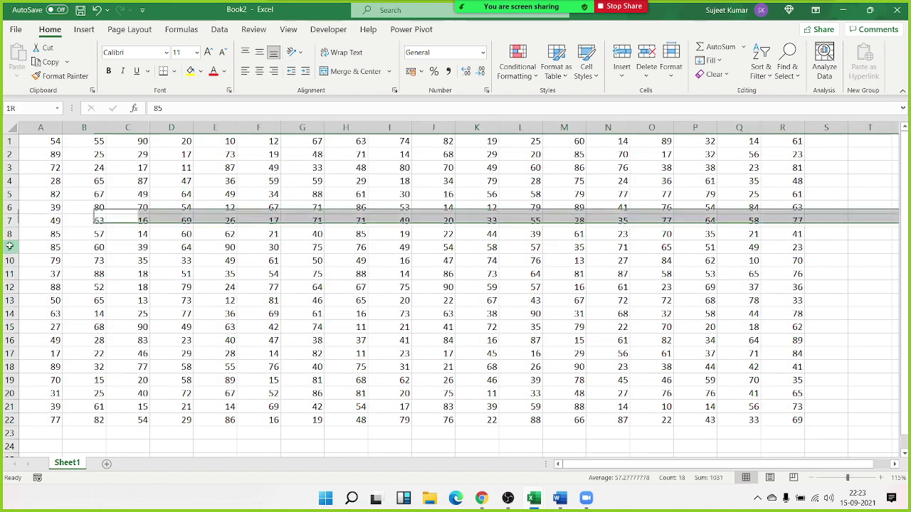
key("ctrl+shift+plus")
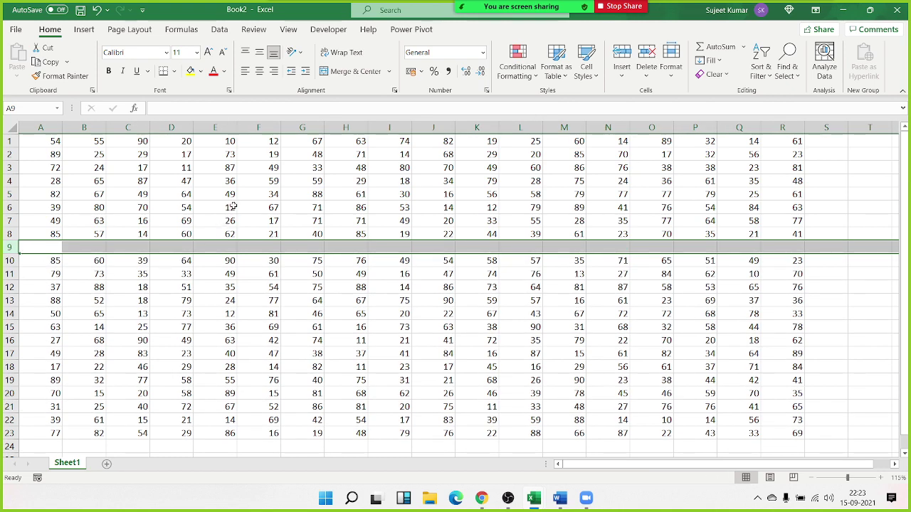
left_click(232, 207)
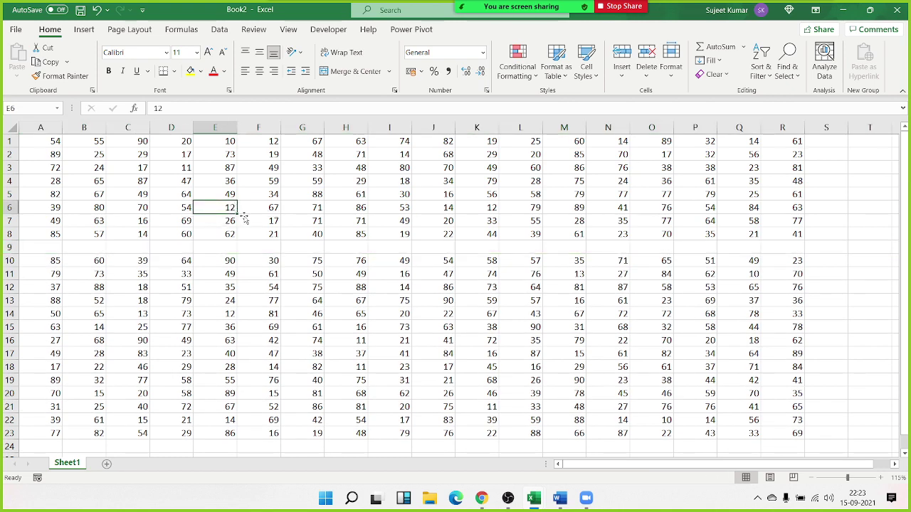
left_click(168, 169)
key("ctrl+a")
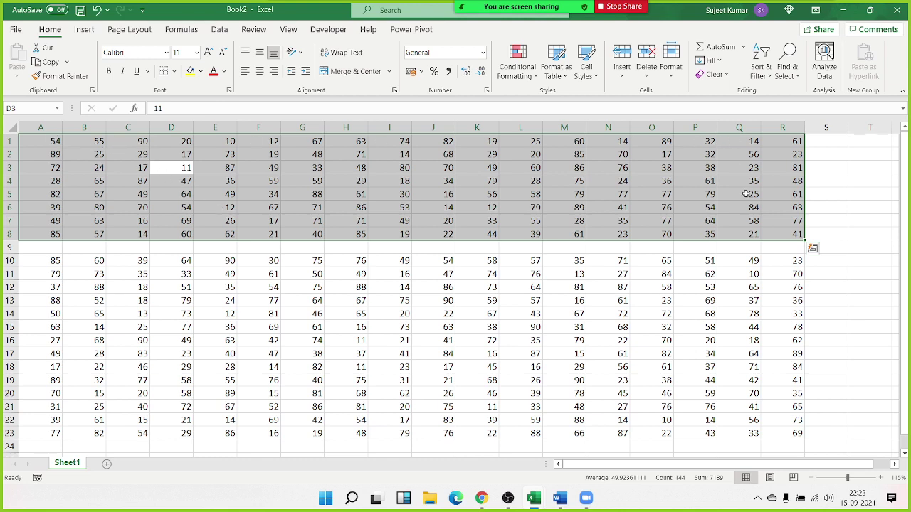
left_click(250, 316)
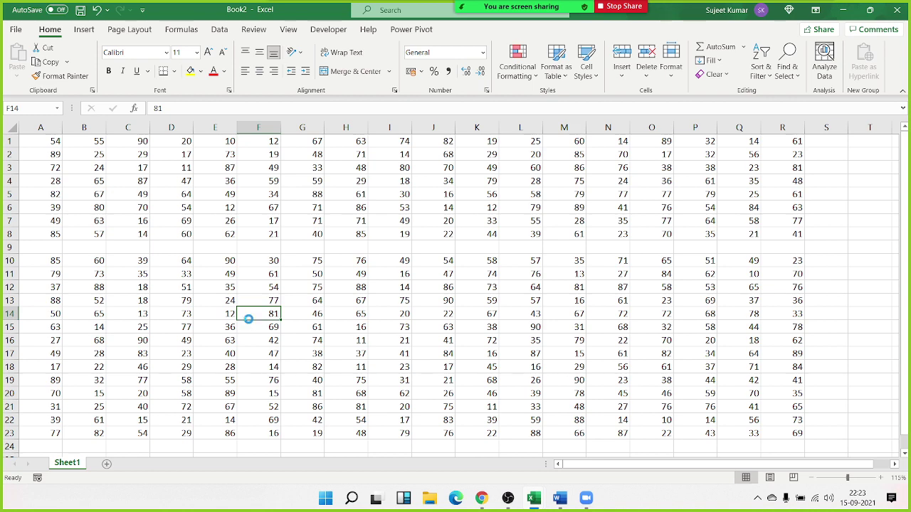
key("ctrl+minus")
left_click(70, 141)
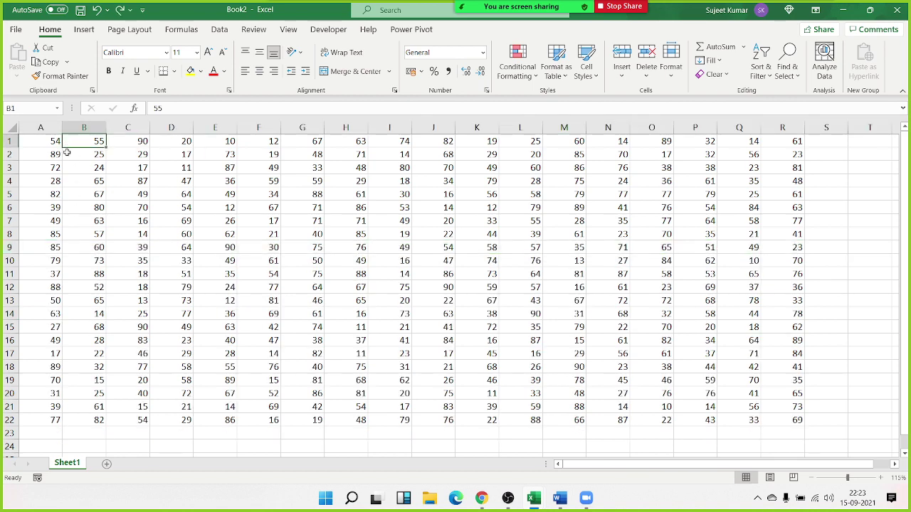
- Insert an empty column at H with Ctrl+Plus
key("ctrl+a")
left_click(116, 202)
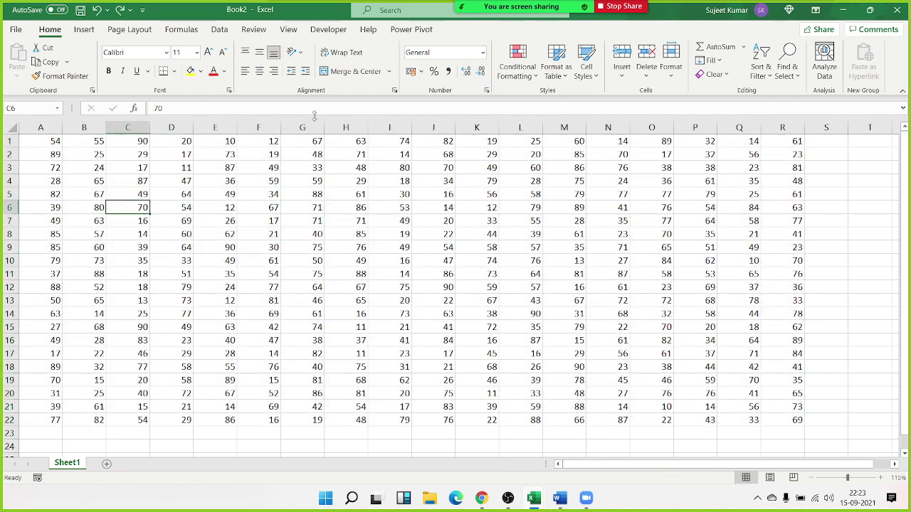
left_click(345, 128)
key("ctrl+plus")
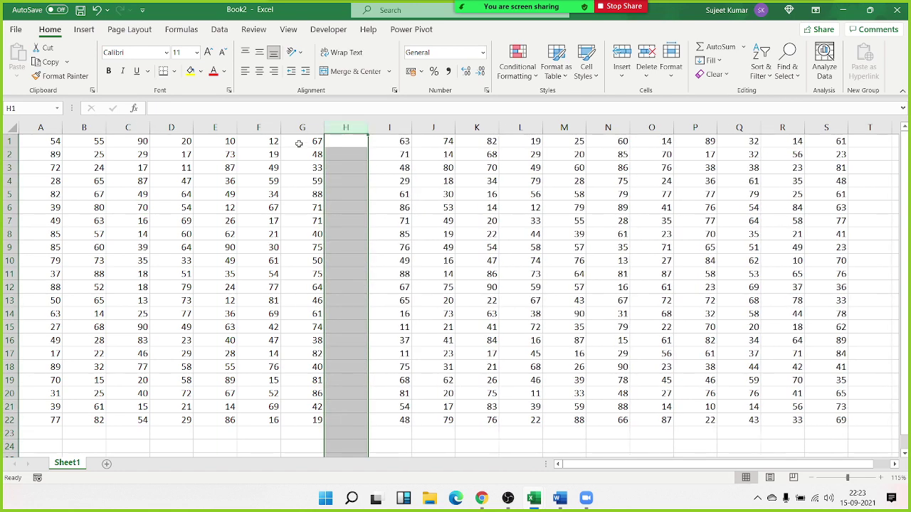
- Select the left block A1:G22 with Ctrl+A from C3 and again from E7
left_click(217, 139)
left_click(133, 169)
key("ctrl+a")
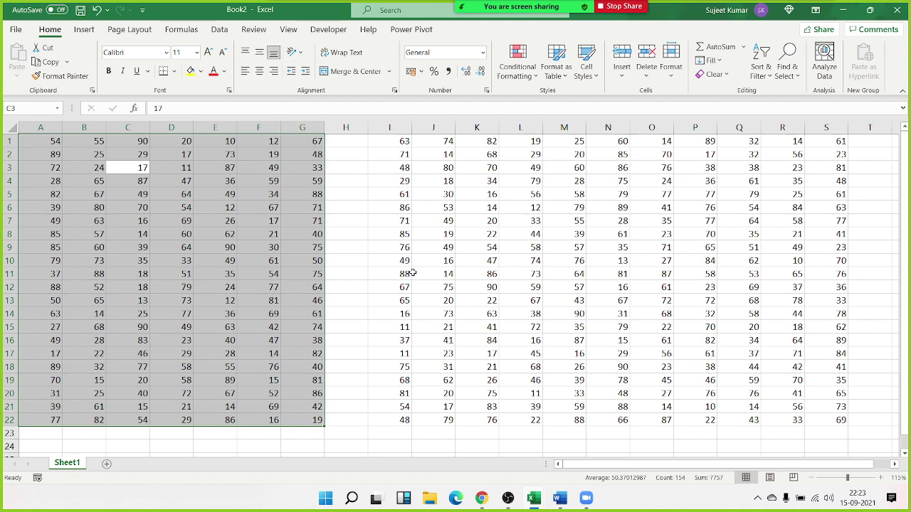
key("ctrl+q")
left_click(361, 224)
key("Escape")
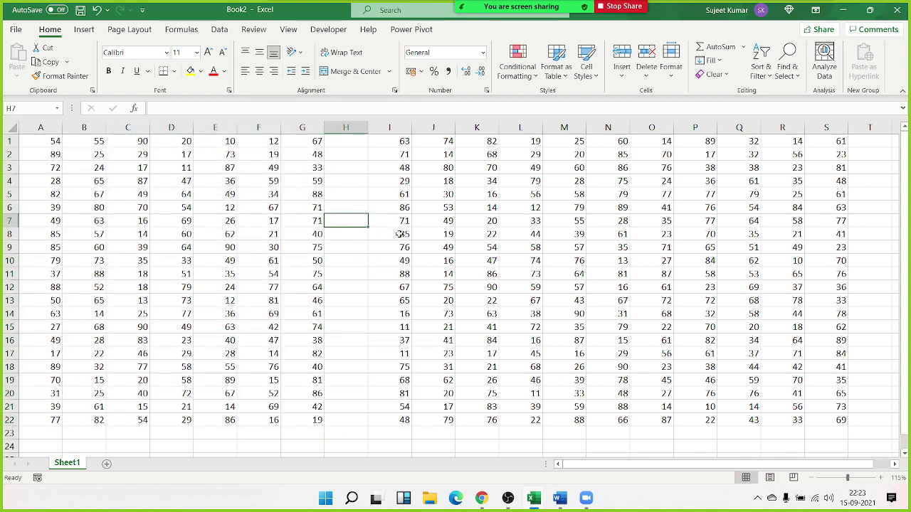
left_click(218, 224)
key("ctrl+a")
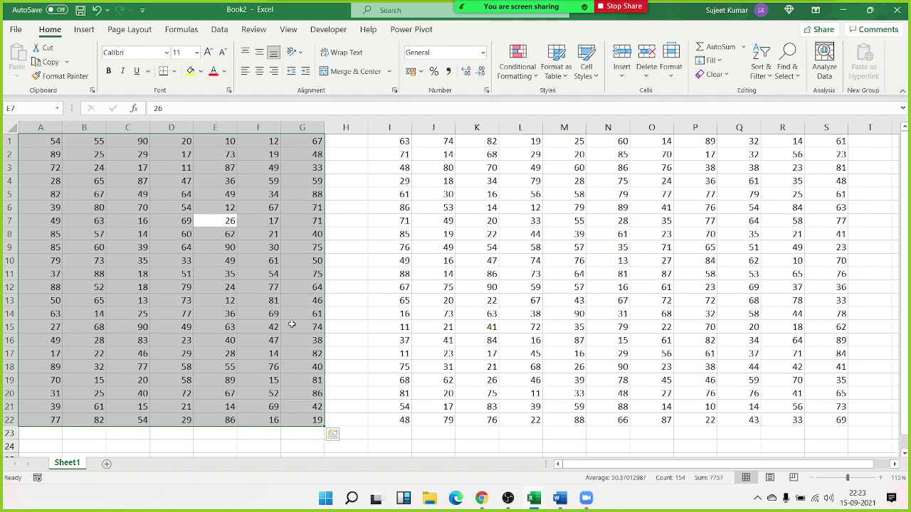
- Enter 5 in H9, then try selections in column H, at E7 and across the whole sheet
left_click(356, 252)
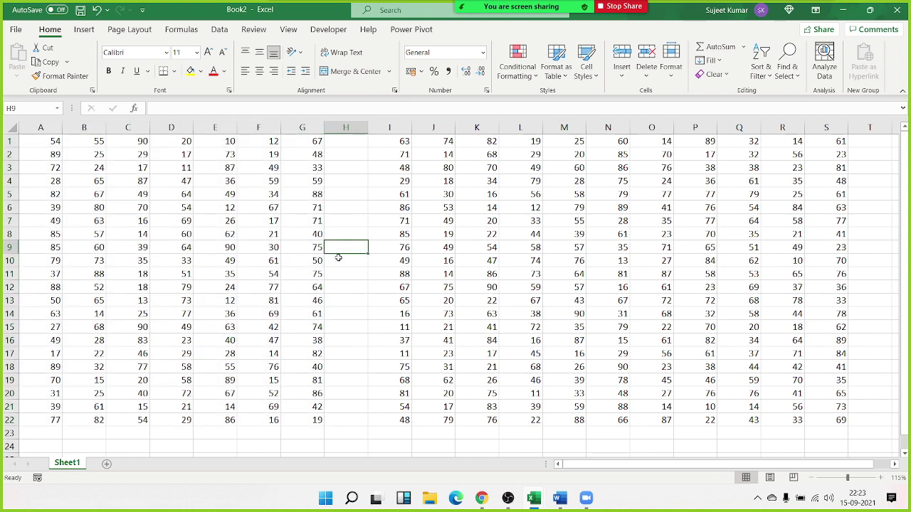
type("5")
key("Up")
key("Up")
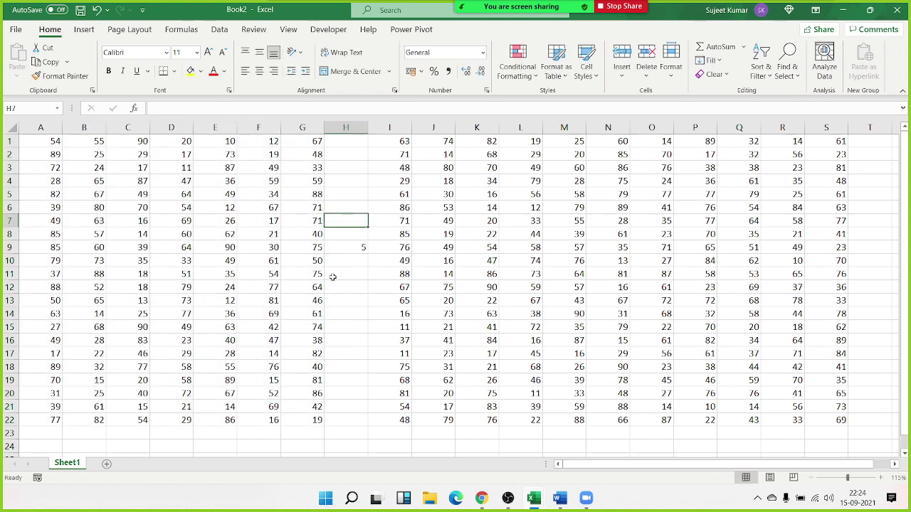
left_click_drag(352, 380, 349, 181)
left_click_drag(230, 234, 230, 220)
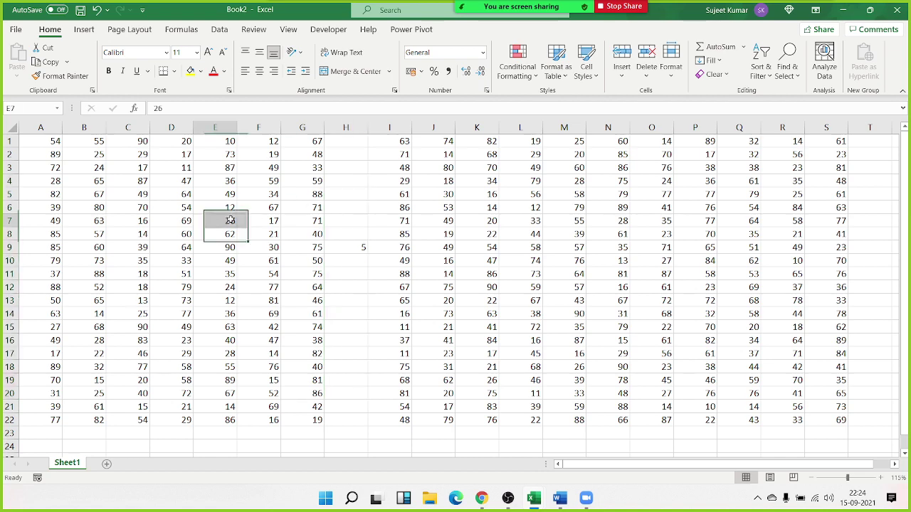
left_click(229, 220)
key("ctrl+a")
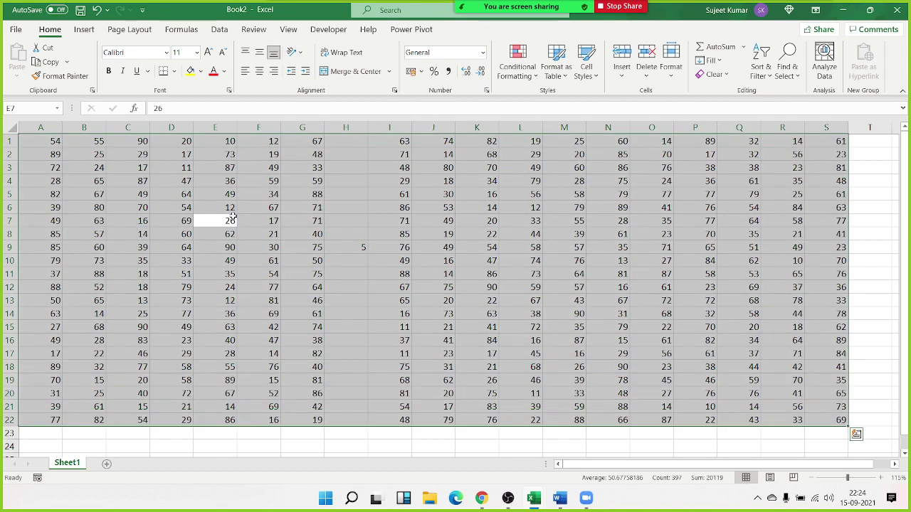
left_click(382, 209)
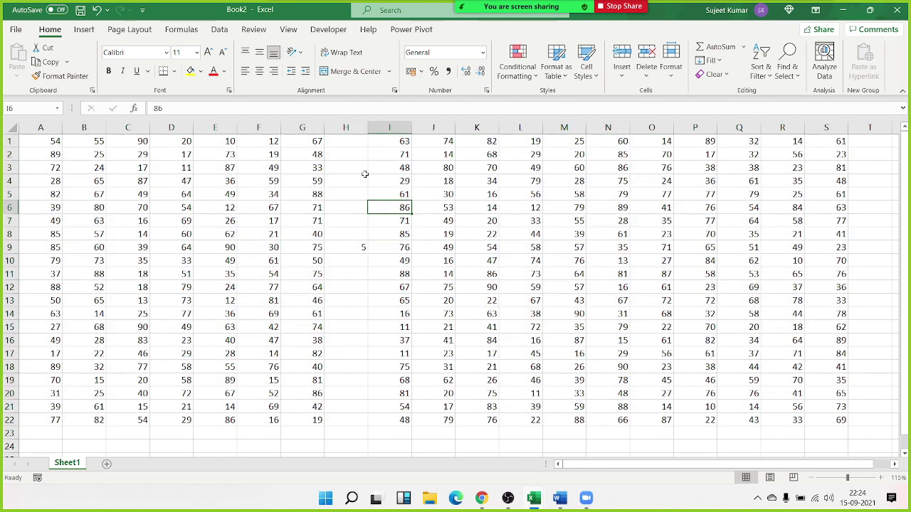
- Delete column H to rejoin the data, then return to A1
left_click(351, 126)
key("ctrl+minus")
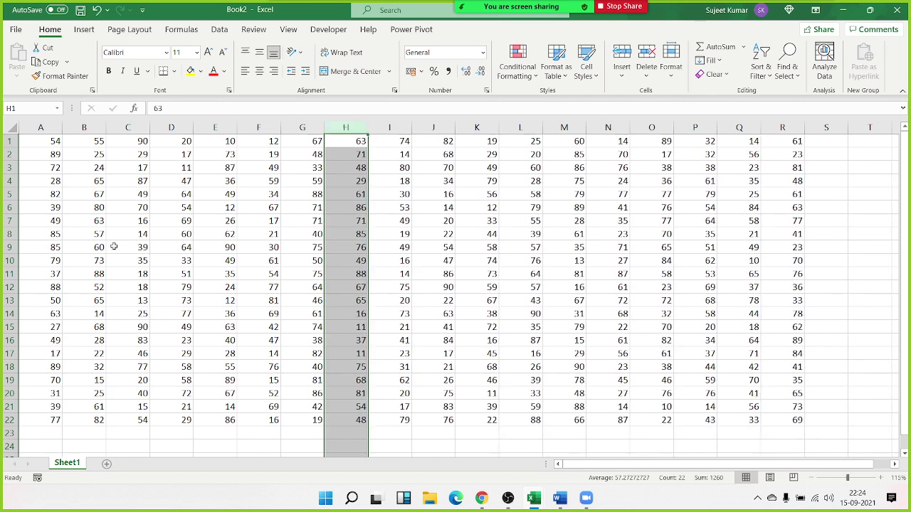
left_click(71, 199)
left_click(42, 153)
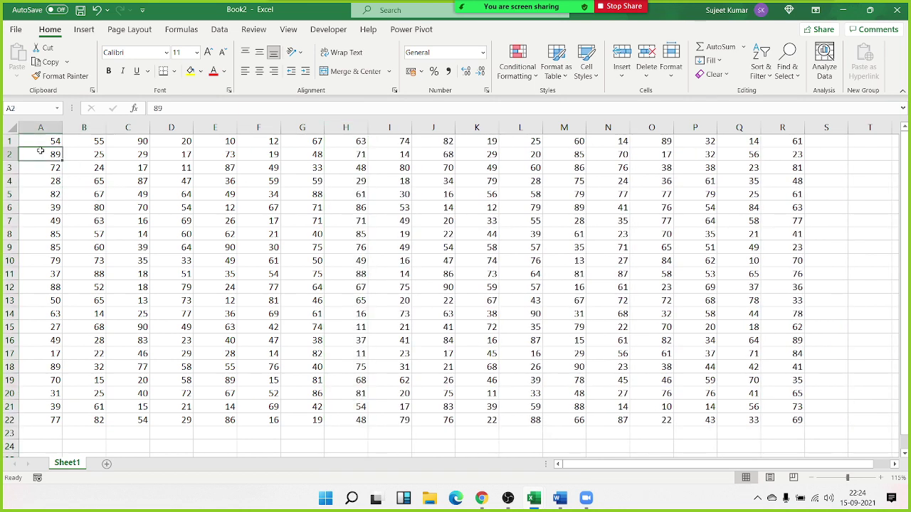
left_click(40, 144)
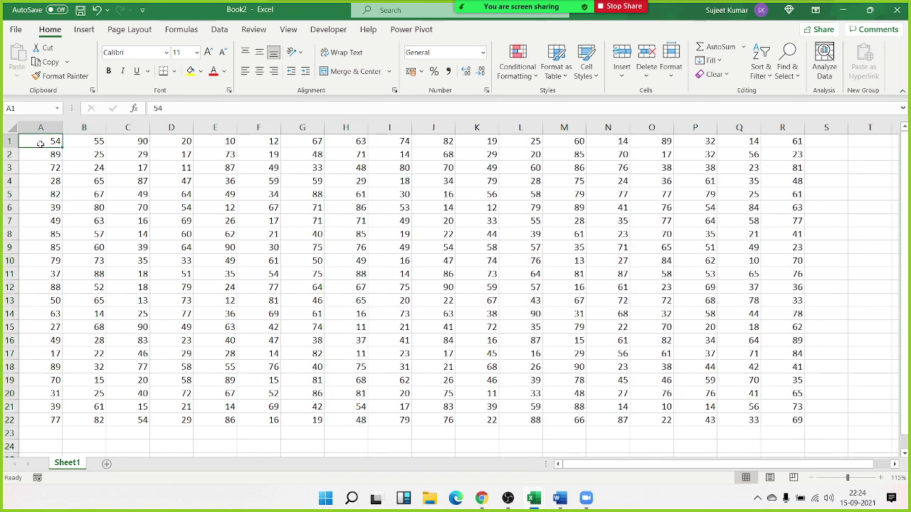
key("ctrl+a")
key("ctrl+q")
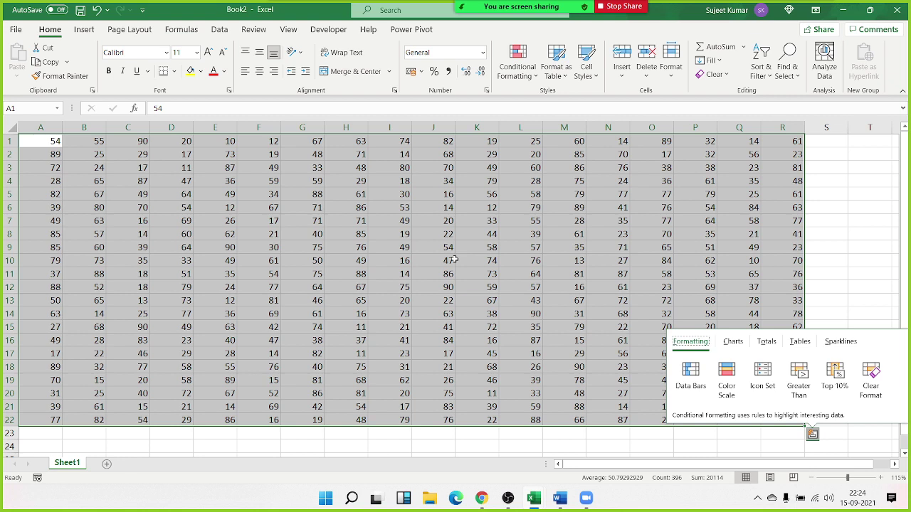
key("Escape")
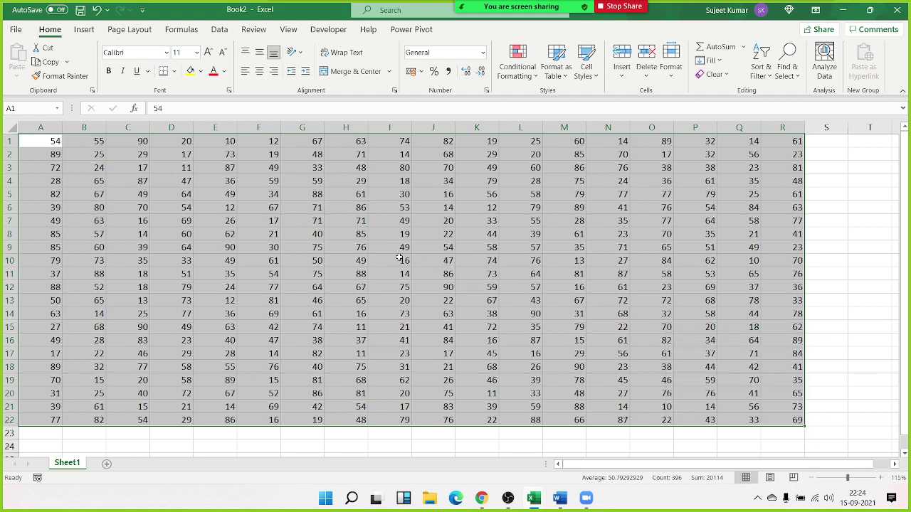
key("ctrl+a")
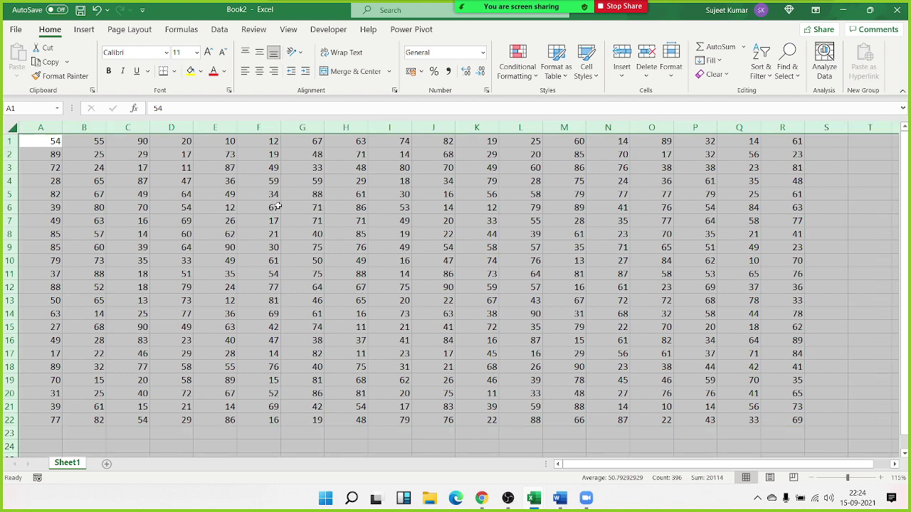
left_click(404, 194)
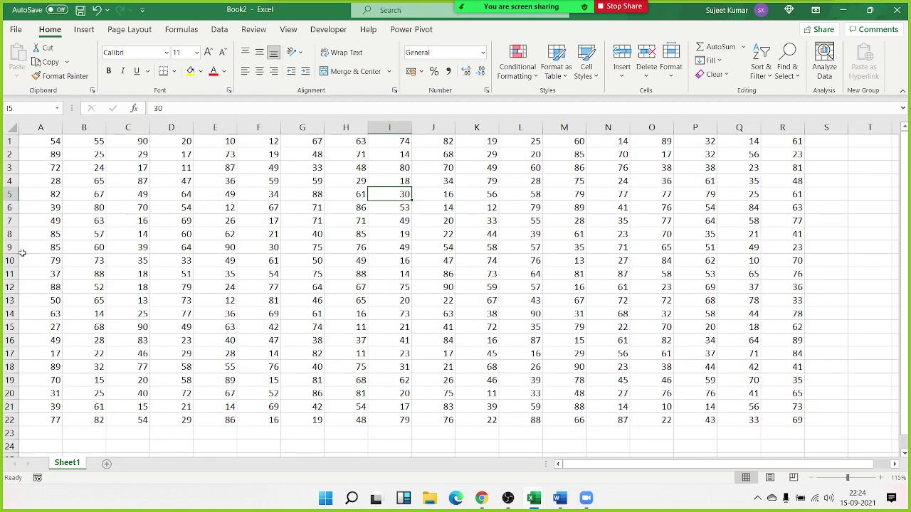
left_click(10, 125)
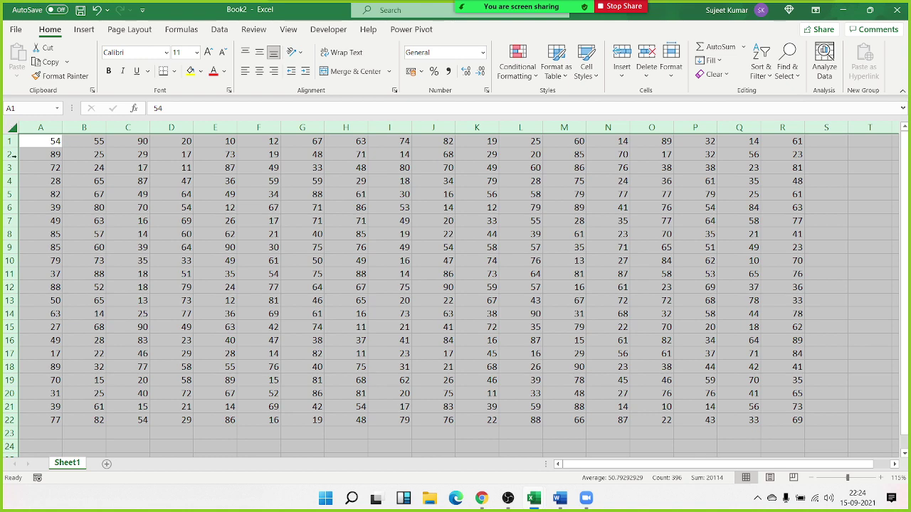
left_click(70, 155)
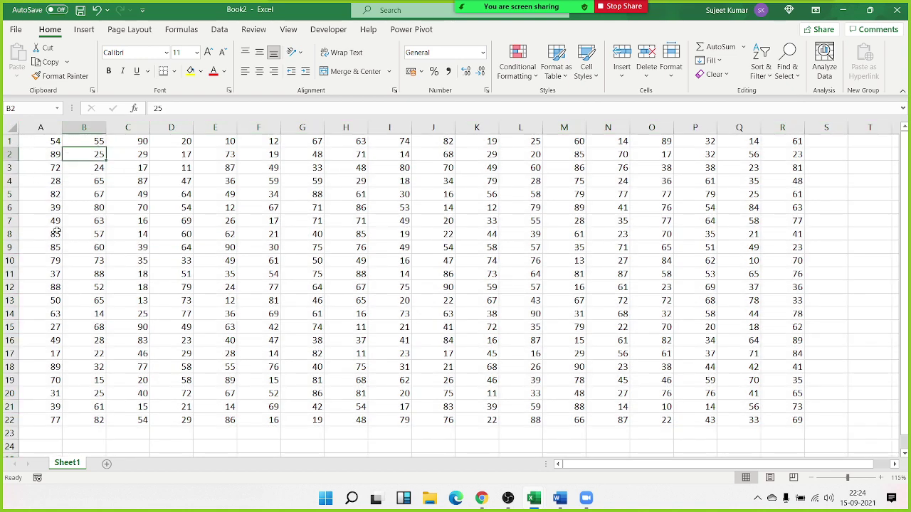
left_click(30, 144)
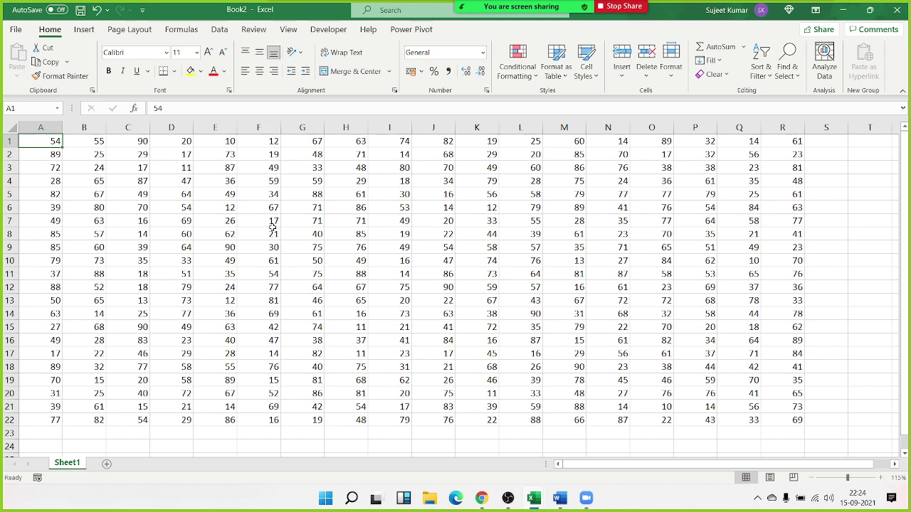
key("Down")
key("Up")
key("Down")
key("Up")
key("Down")
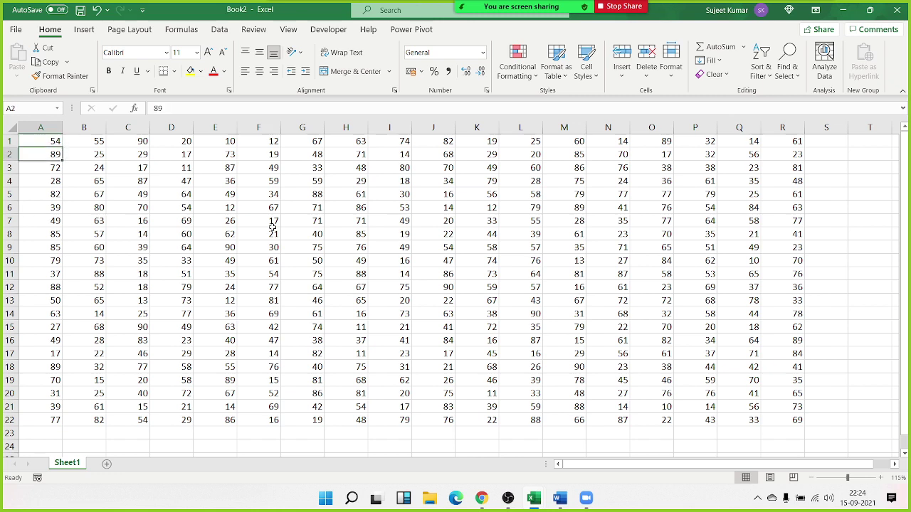
key("Up")
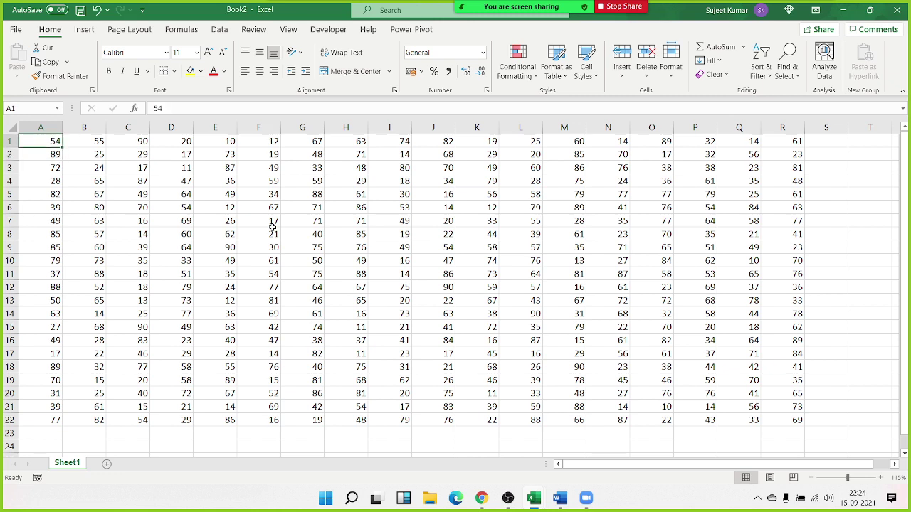
key("ctrl+Down")
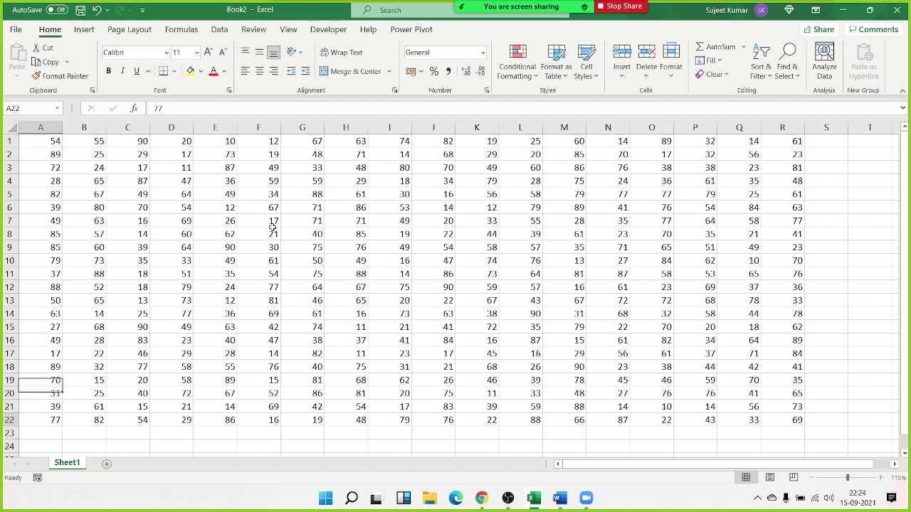
key("ctrl+Right")
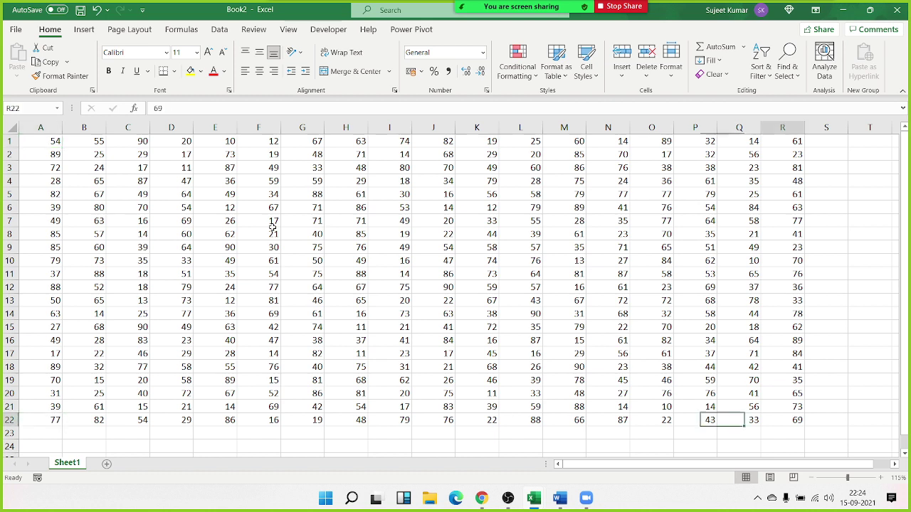
key("ctrl+Up")
key("ctrl+Left")
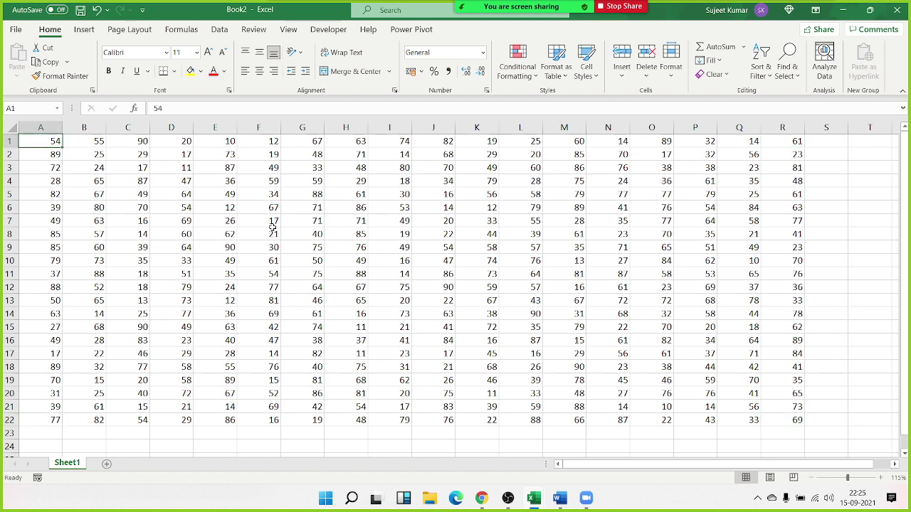
key("ctrl+Down")
key("ctrl+Right")
key("ctrl+Up")
key("ctrl+Left")
key("ctrl+Down")
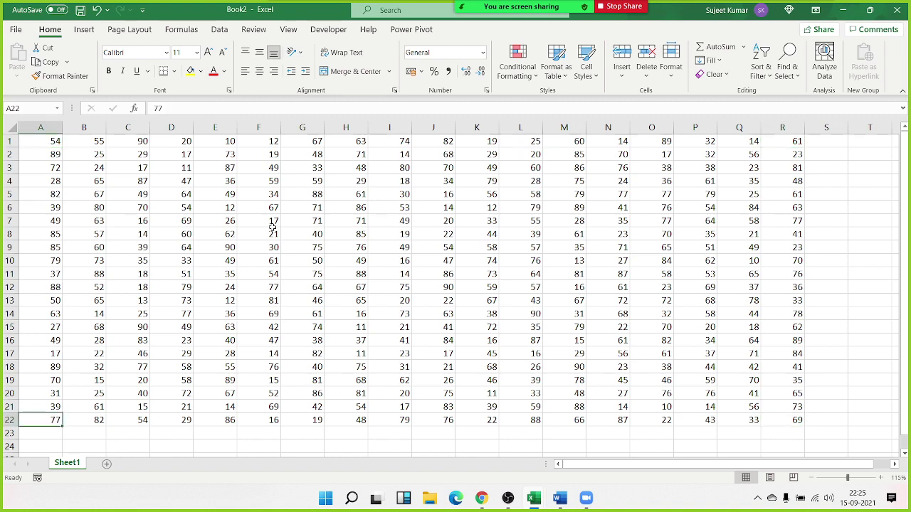
scroll(272, 227, "down", 2)
scroll(211, 291, "down", 3)
scroll(112, 325, "down", 4)
left_click(46, 379)
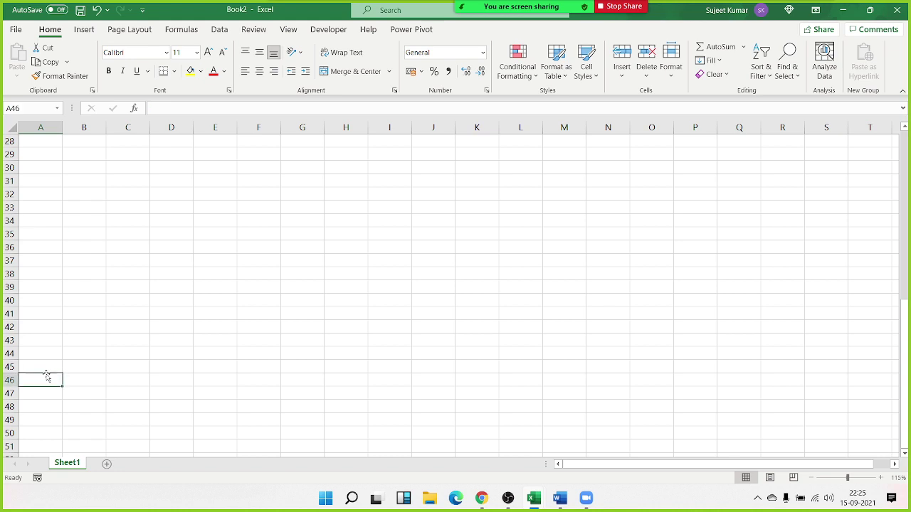
scroll(51, 390, "up", 1)
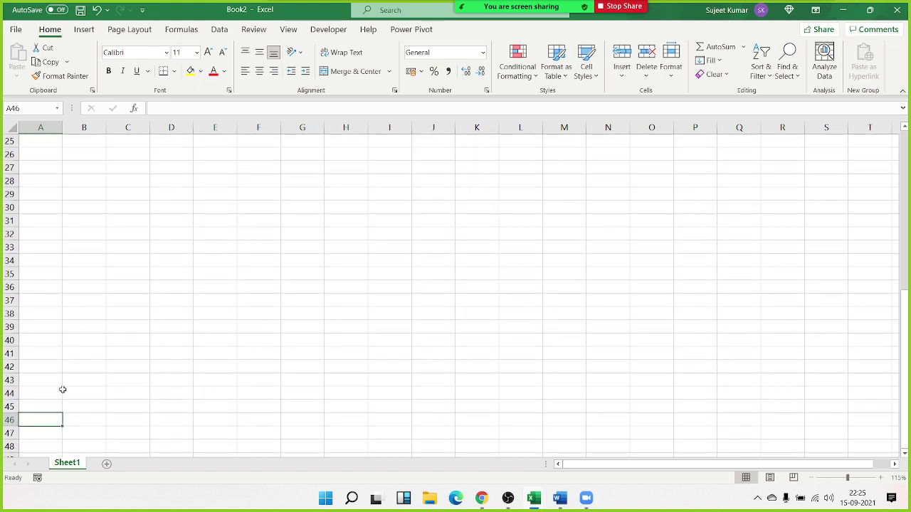
scroll(63, 389, "up", 1)
right_click(64, 390)
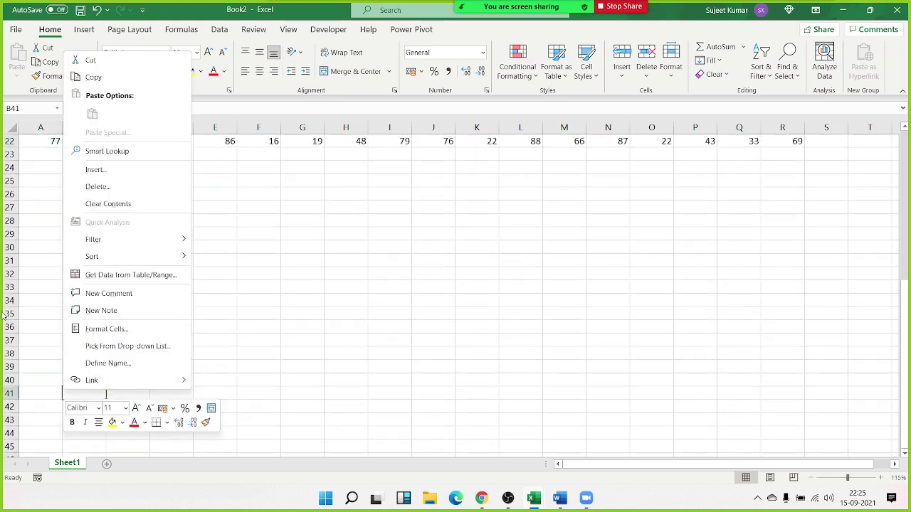
left_click(50, 133)
left_click(49, 142)
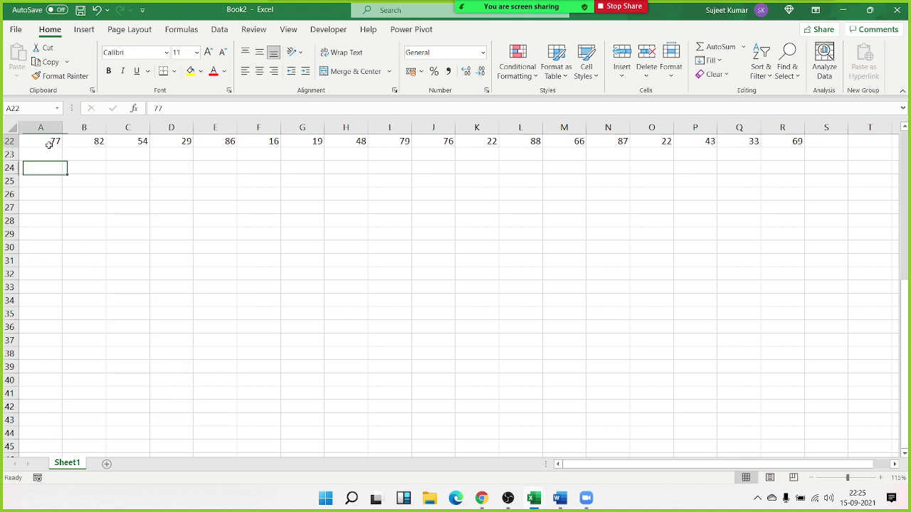
left_click(52, 276)
key("ctrl+Up")
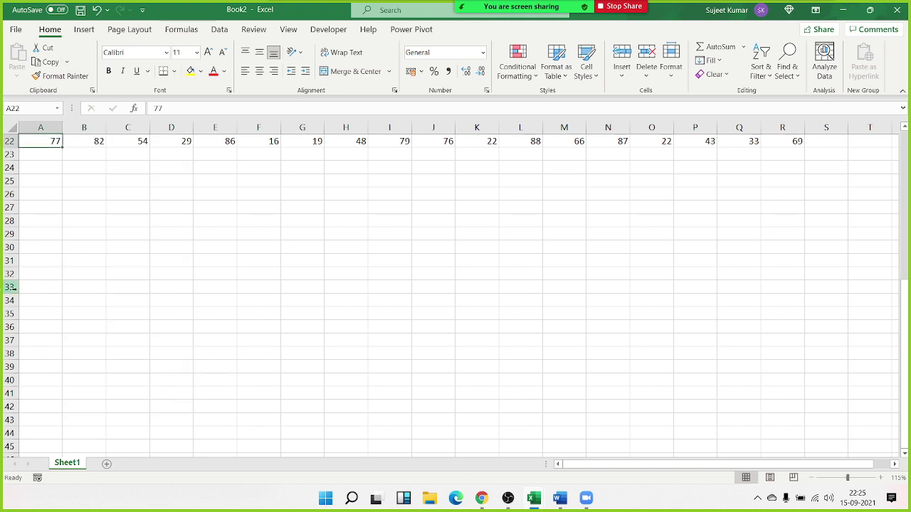
left_click_drag(52, 270, 45, 158)
scroll(68, 234, "up", 3)
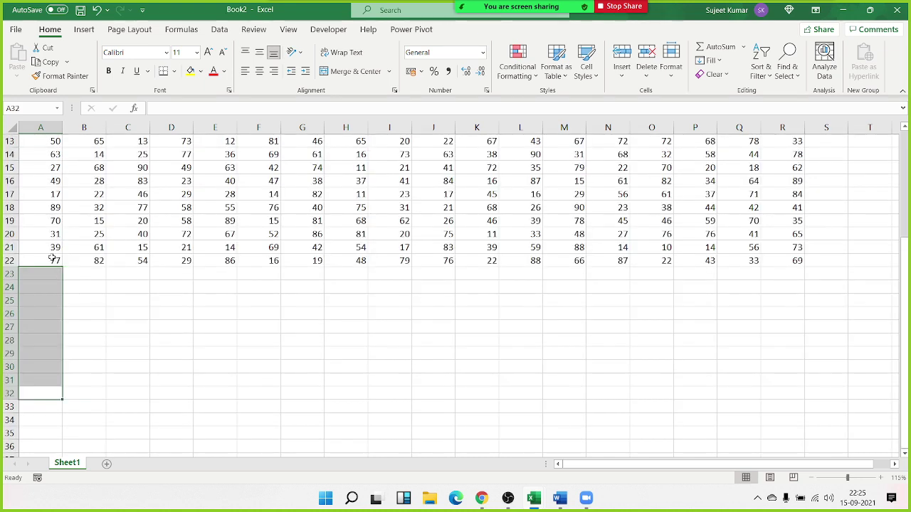
left_click(54, 260)
scroll(61, 276, "up", 1)
scroll(61, 276, "up", 3)
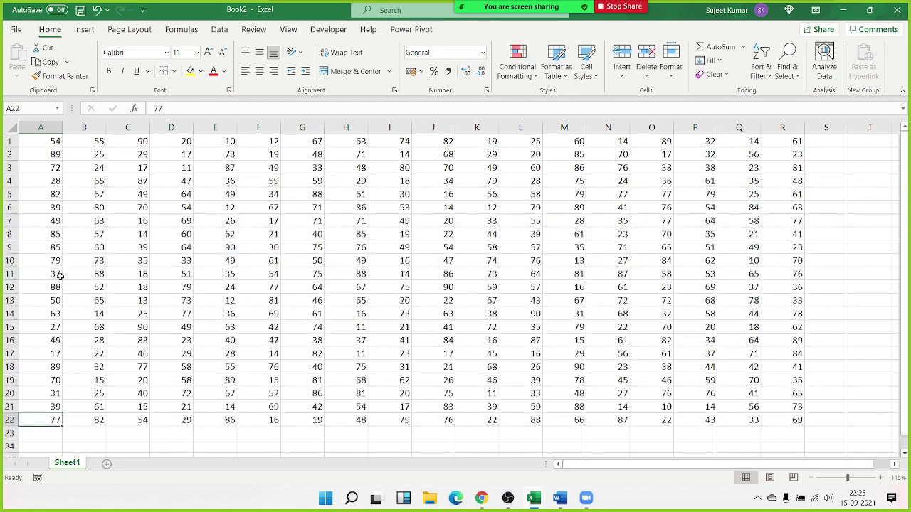
left_click(40, 141)
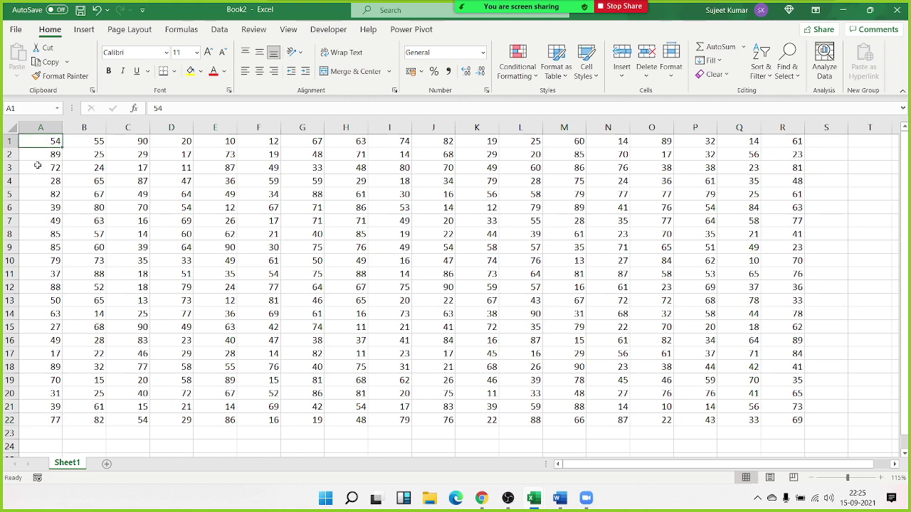
key("ctrl+Down")
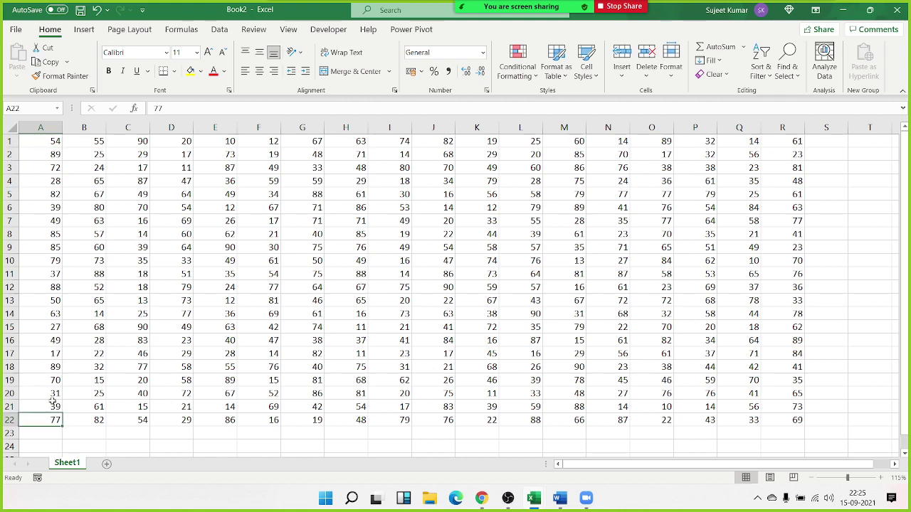
scroll(59, 443, "down", 1)
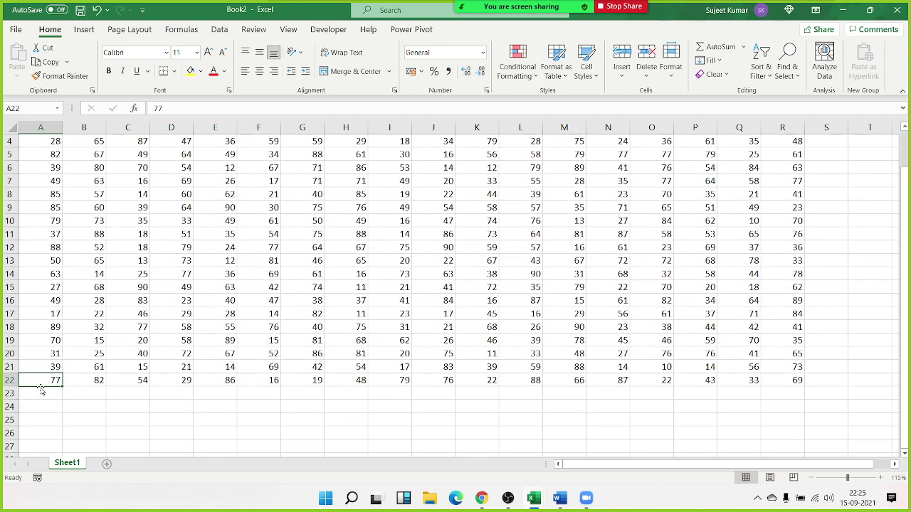
scroll(41, 389, "up", 1)
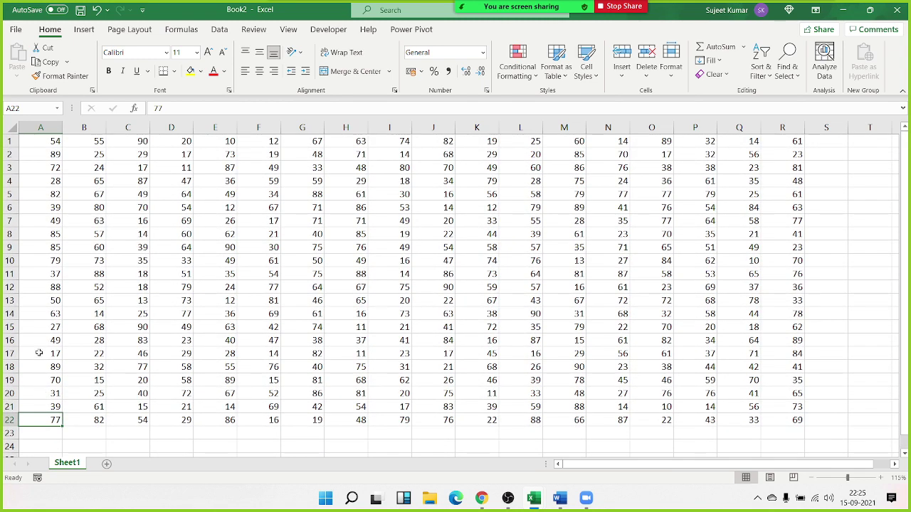
left_click(47, 273)
key("Delete")
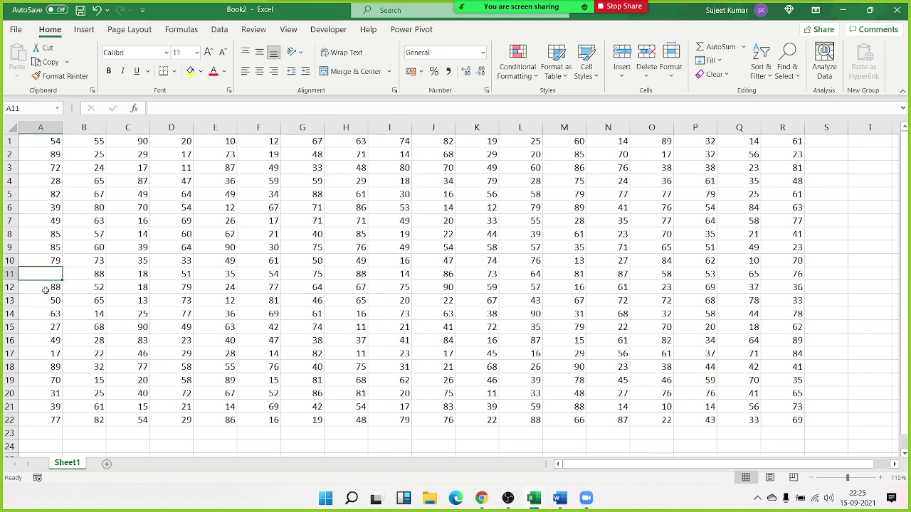
left_click(50, 143)
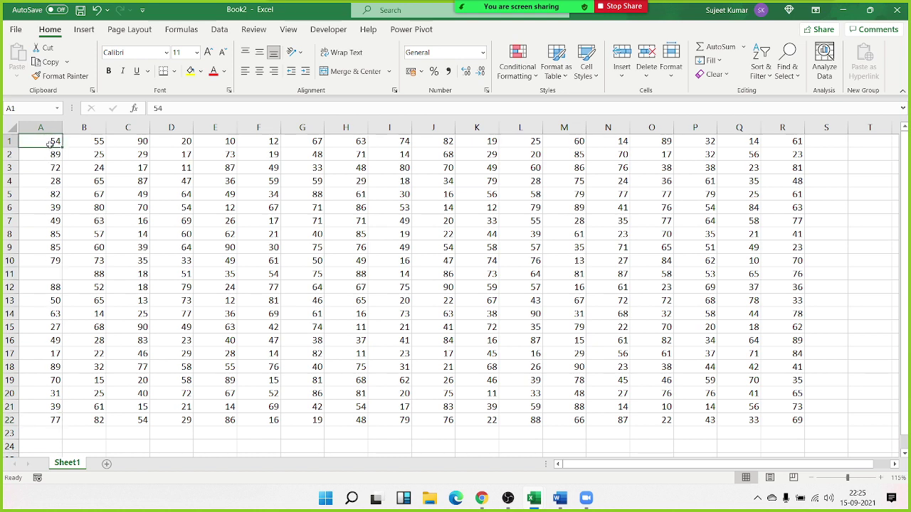
key("ctrl+Down")
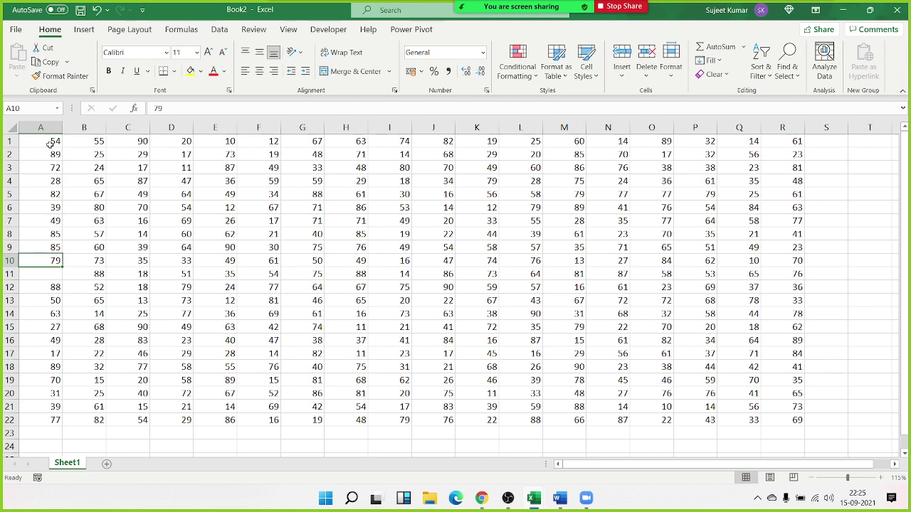
key("ctrl+z")
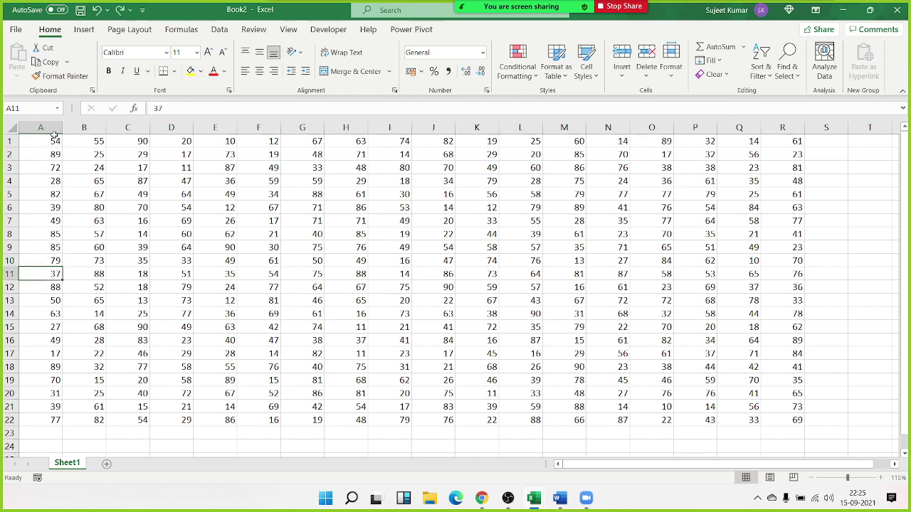
left_click(55, 141)
- Copy the A1:R22 block and paste it starting at A23
key("ctrl+shift+Right")
key("ctrl+shift+Down")
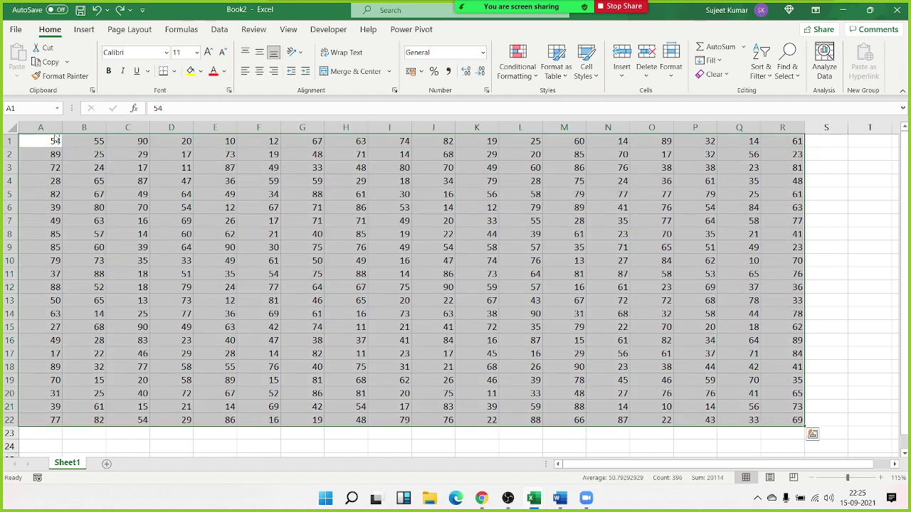
key("ctrl+c")
key("ctrl+Down")
key("Down")
key("ctrl+v")
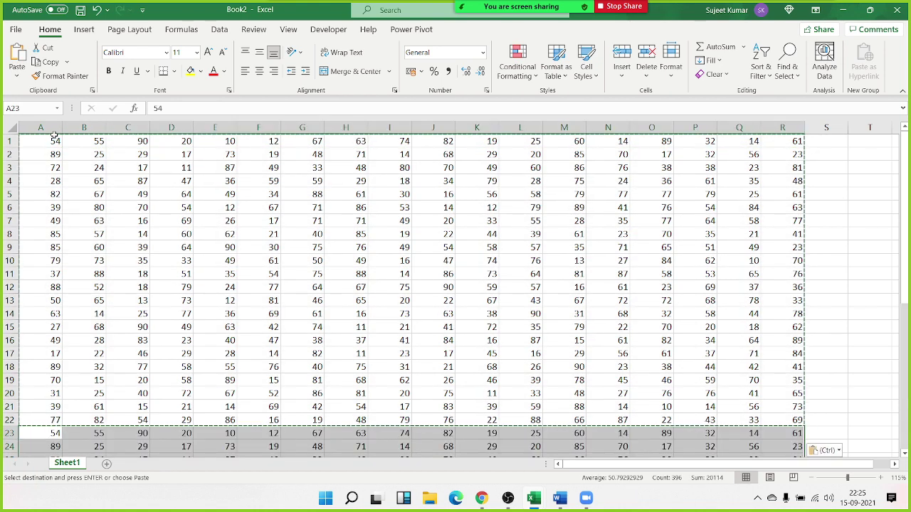
key("ctrl")
- Enter a backtick in A23, then jump between the top and bottom of the data, ending at A1
type("`")
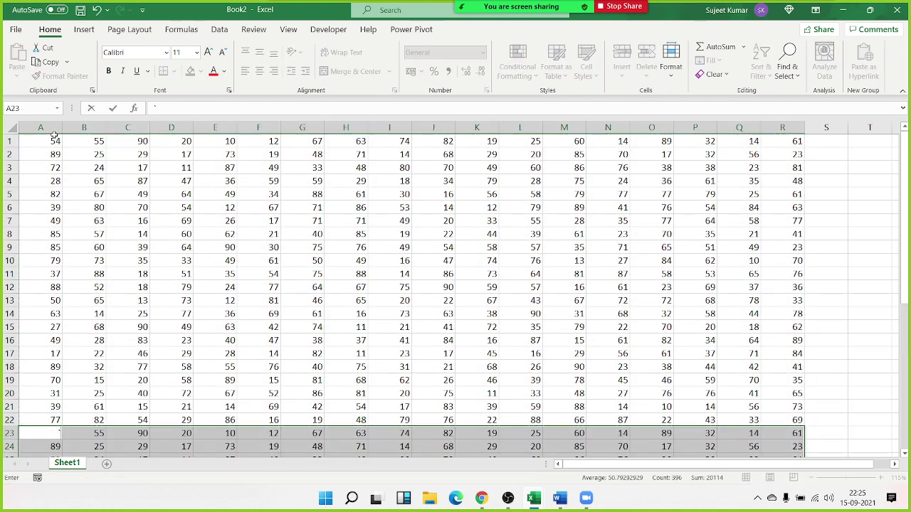
key("Return")
key("ctrl+Down")
key("ctrl+Up")
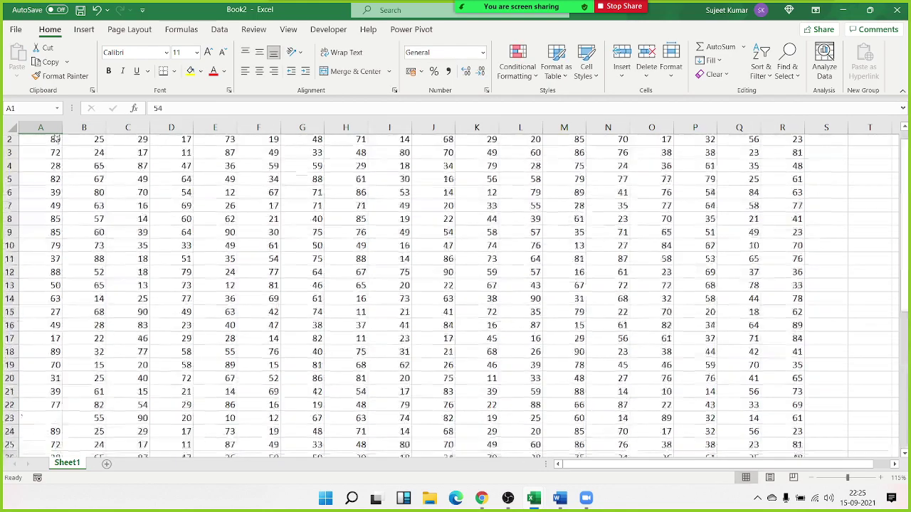
key("ctrl+Down")
key("ctrl+Up")
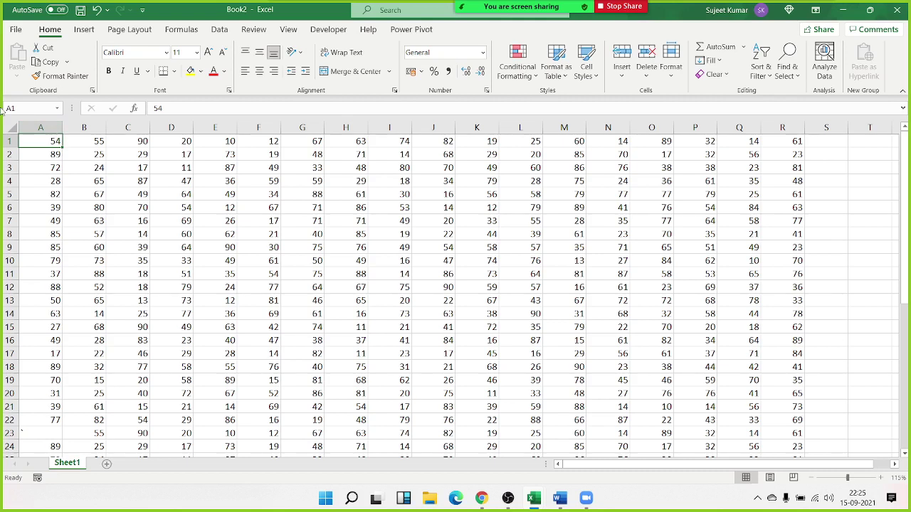
left_click(22, 106)
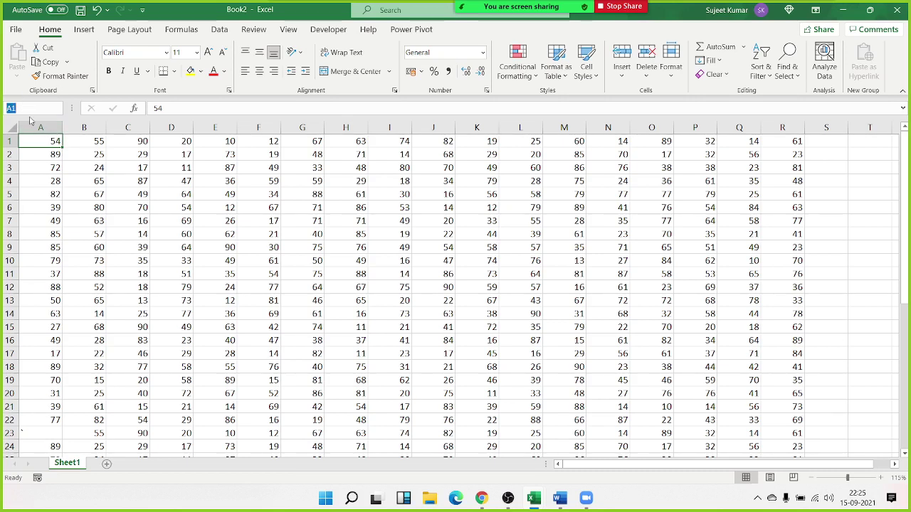
type("a65000")
key("Return")
scroll(62, 387, "down", 1)
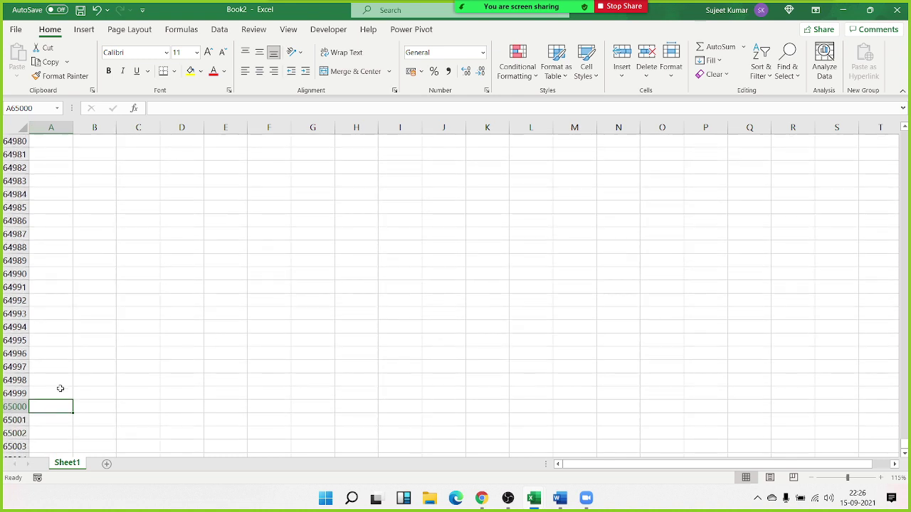
scroll(60, 390, "down", 1)
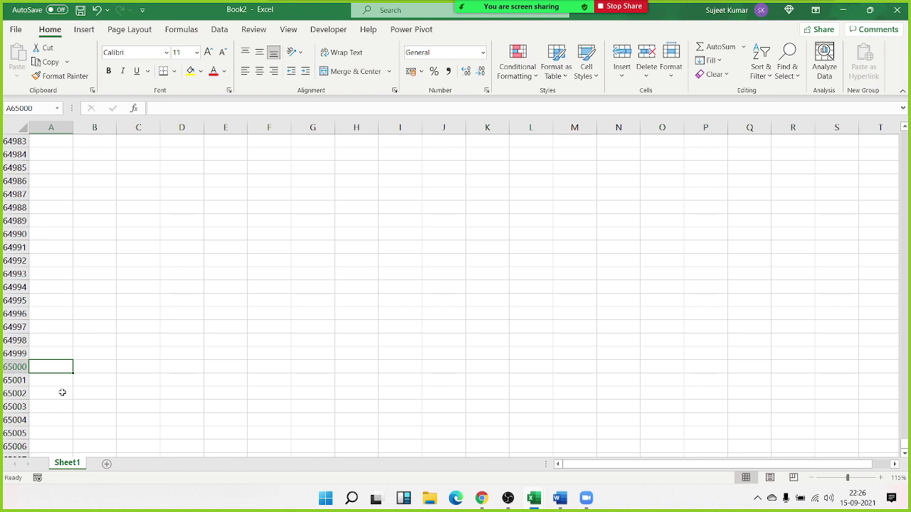
key("ctrl+Up")
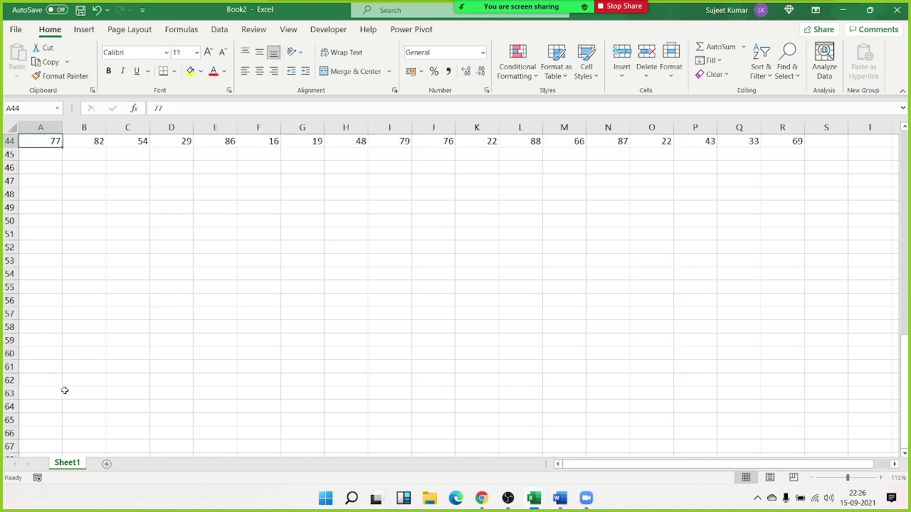
- Enter 65 in the blank cell A23
scroll(44, 360, "up", 3)
scroll(44, 360, "up", 5)
scroll(44, 360, "up", 5)
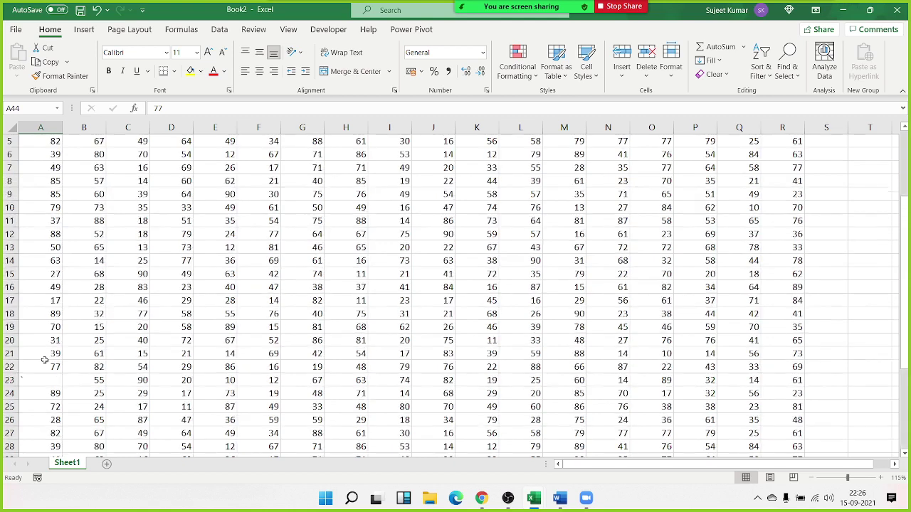
scroll(45, 358, "down", 2)
scroll(51, 373, "down", 1)
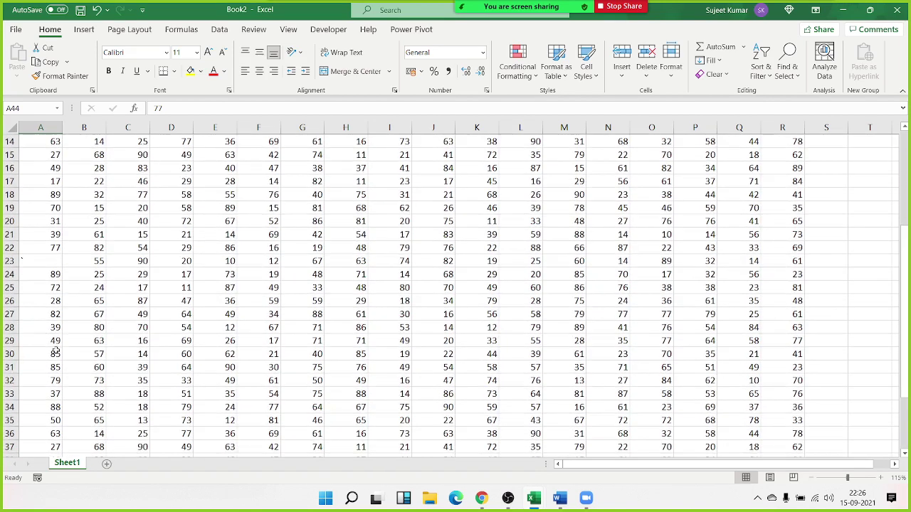
left_click(53, 260)
type("65")
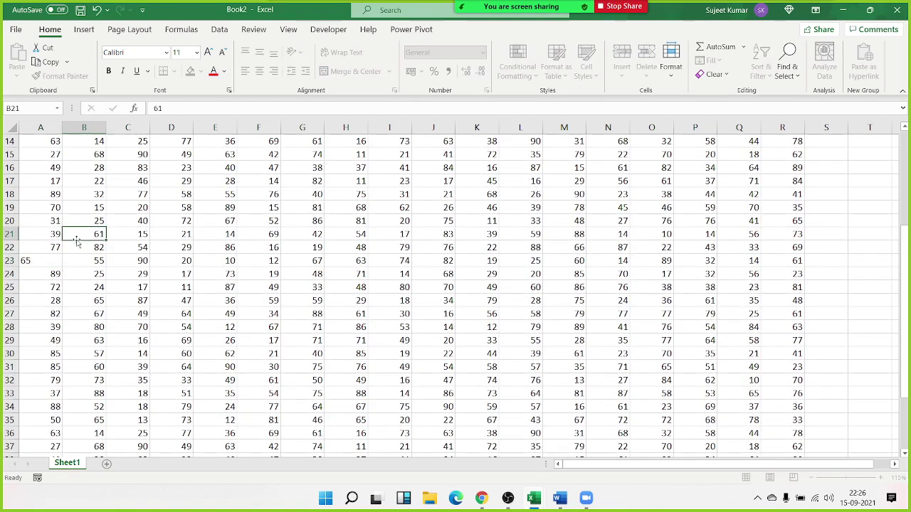
left_click(76, 241)
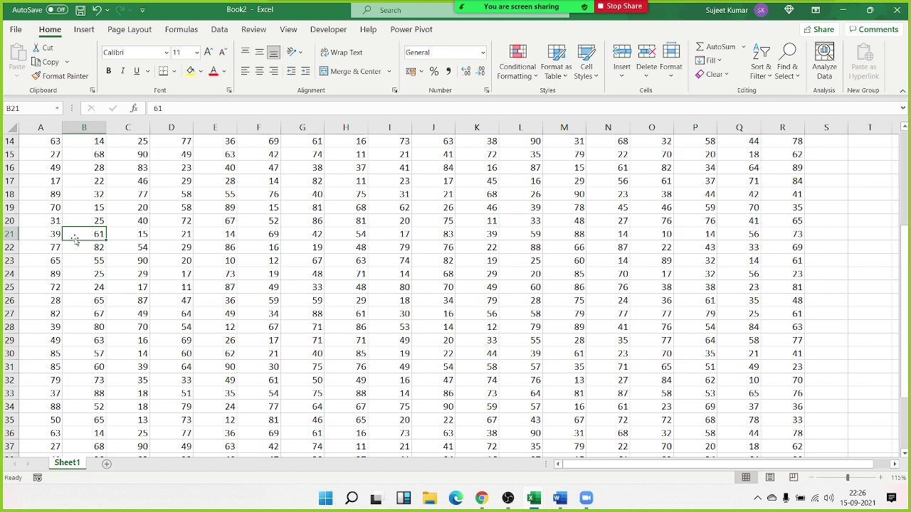
- Select A14 through R44 with Ctrl+Shift+Arrow keys, then extend the selection two more rows
left_click(50, 168)
left_click(46, 144)
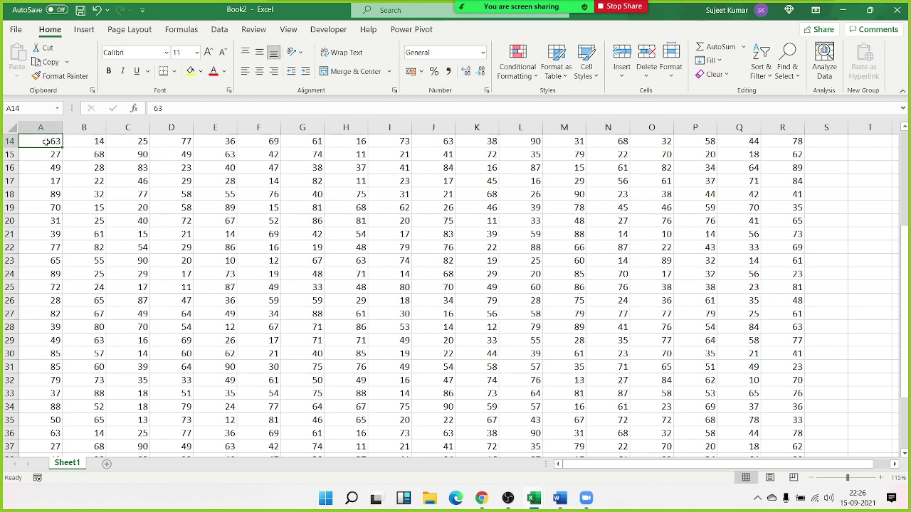
left_click(71, 178)
left_click(49, 139)
key("alt+Tab")
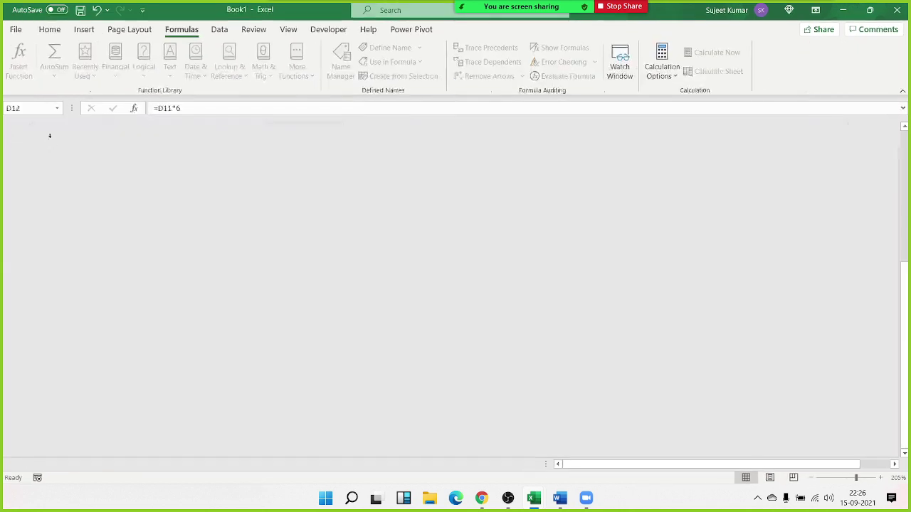
key("alt+Tab")
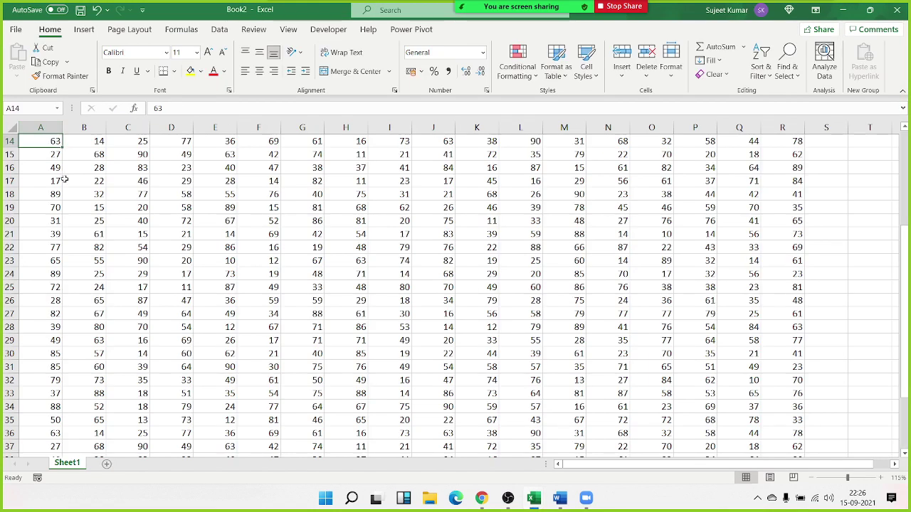
key("ctrl+shift+Right")
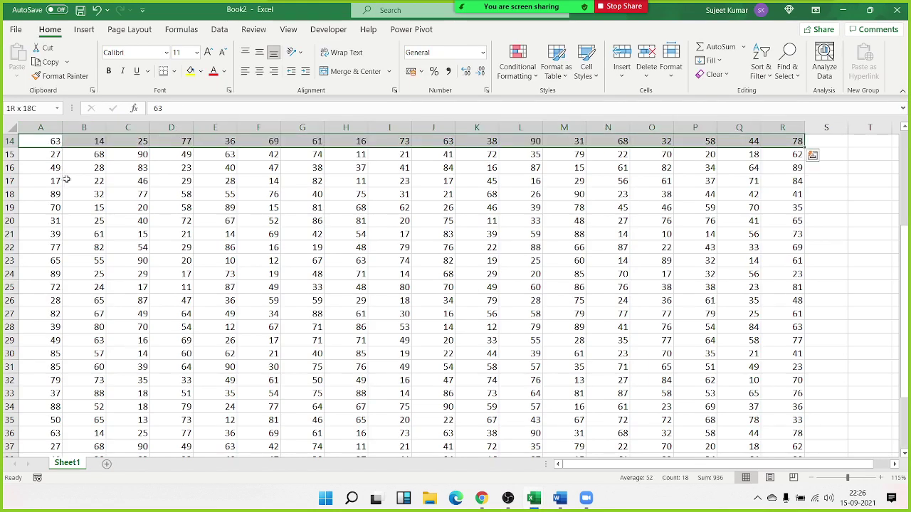
key("ctrl+shift+Down")
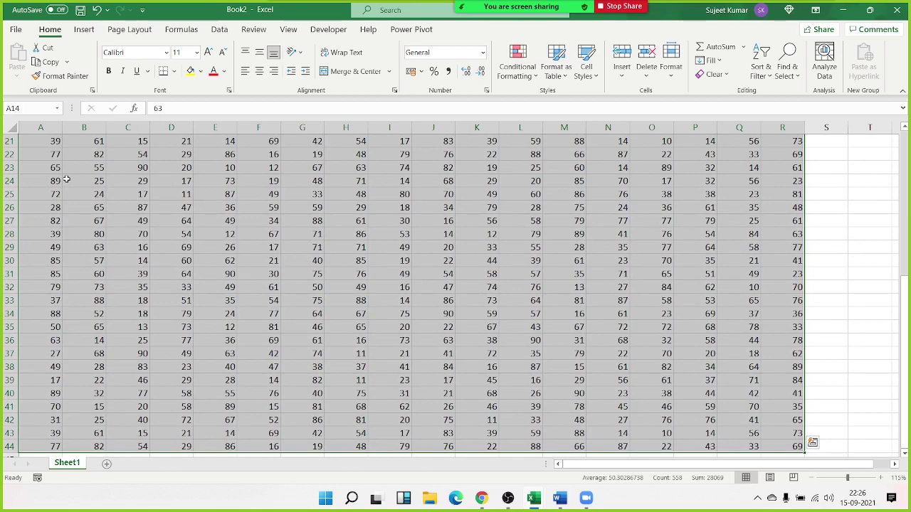
key("shift+Down")
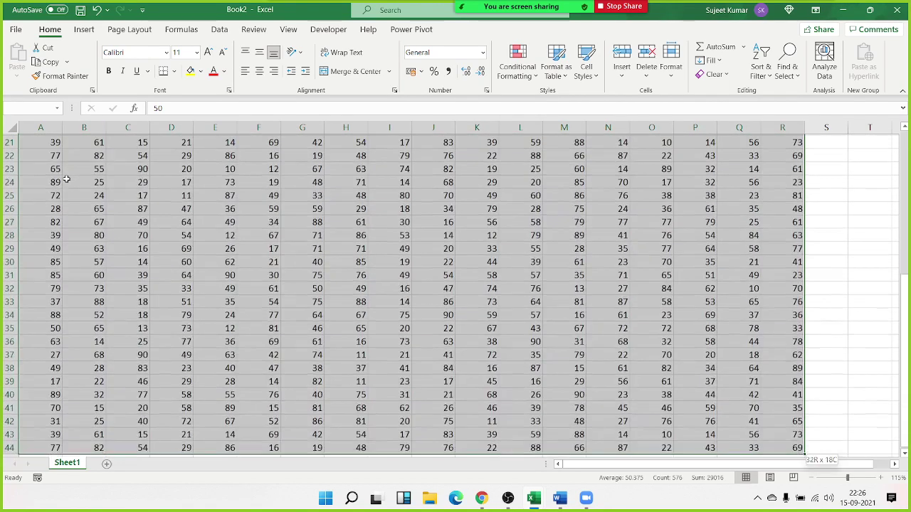
key("shift+Down")
scroll(66, 179, "up", 3)
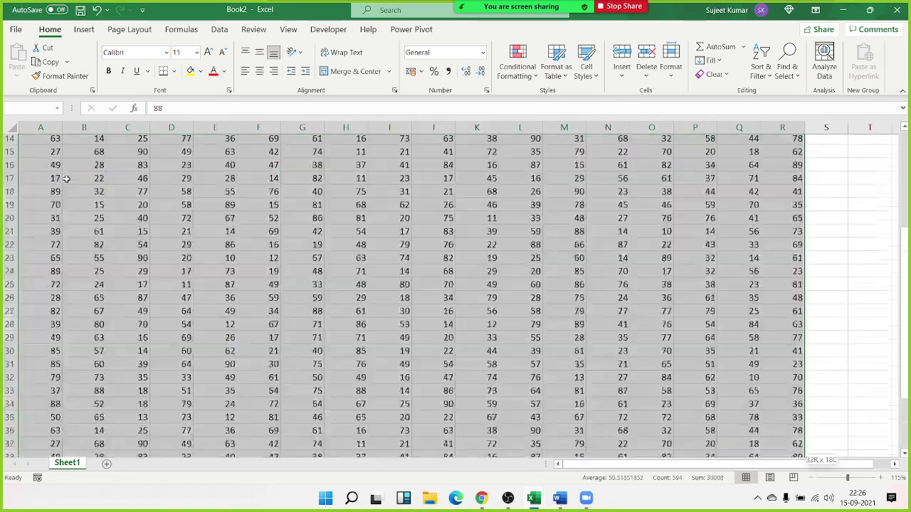
- Collapse the selection to A11 and use End then Right to jump across row 11
key("Left")
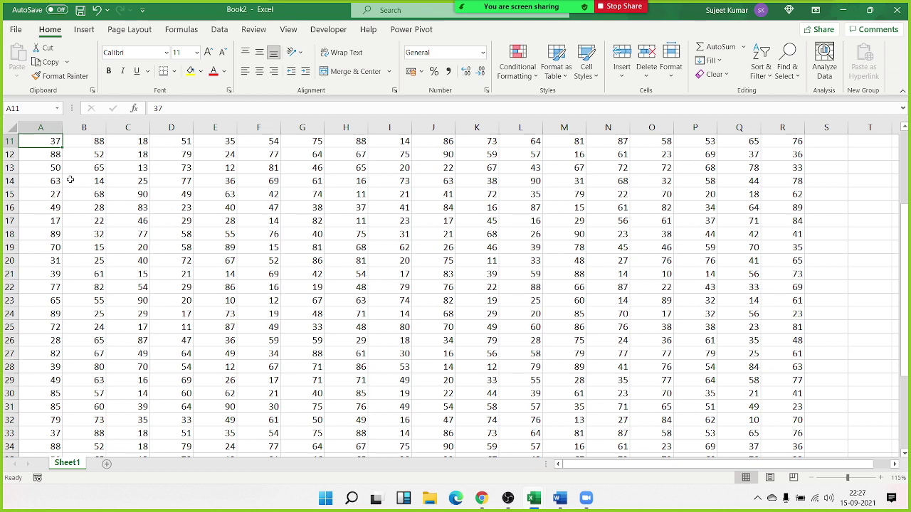
key("End")
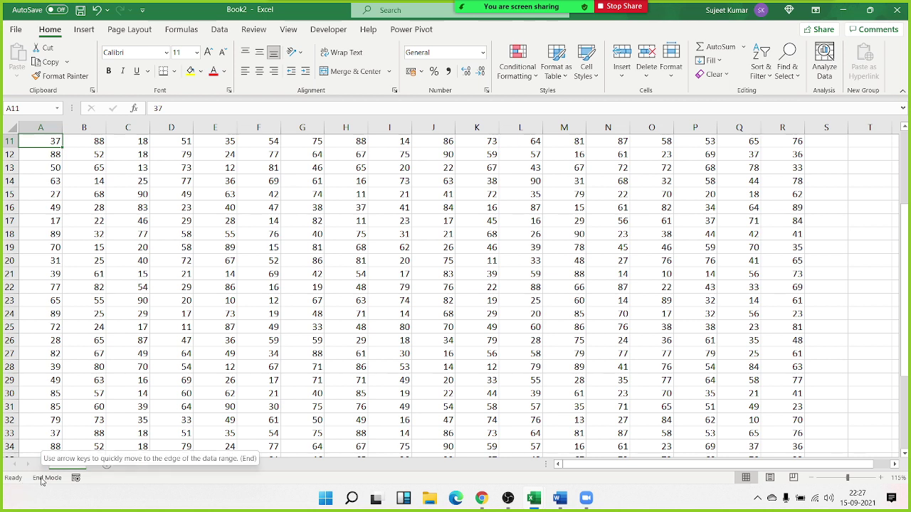
key("Right")
key("Right")
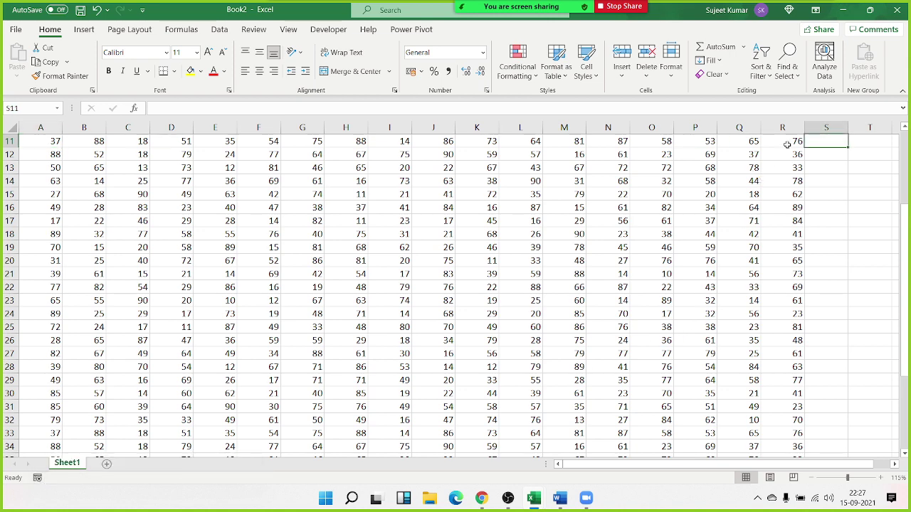
- Move from R11 to S11, then select the empty cells S11 through S22
scroll(786, 151, "down", 3)
scroll(784, 158, "up", 3)
left_click(795, 142)
left_click(820, 138)
left_click_drag(836, 139, 808, 280)
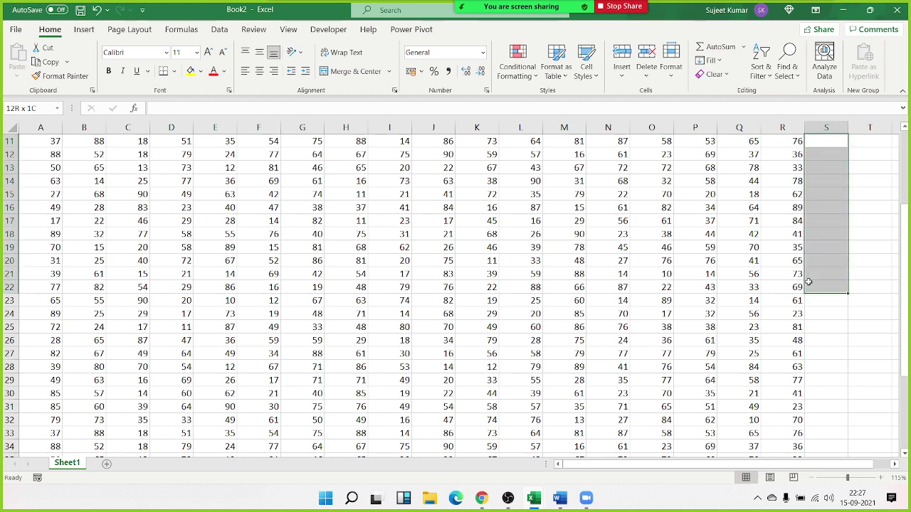
scroll(808, 285, "down", 2)
scroll(808, 292, "down", 3)
scroll(807, 306, "down", 2)
scroll(808, 305, "up", 8)
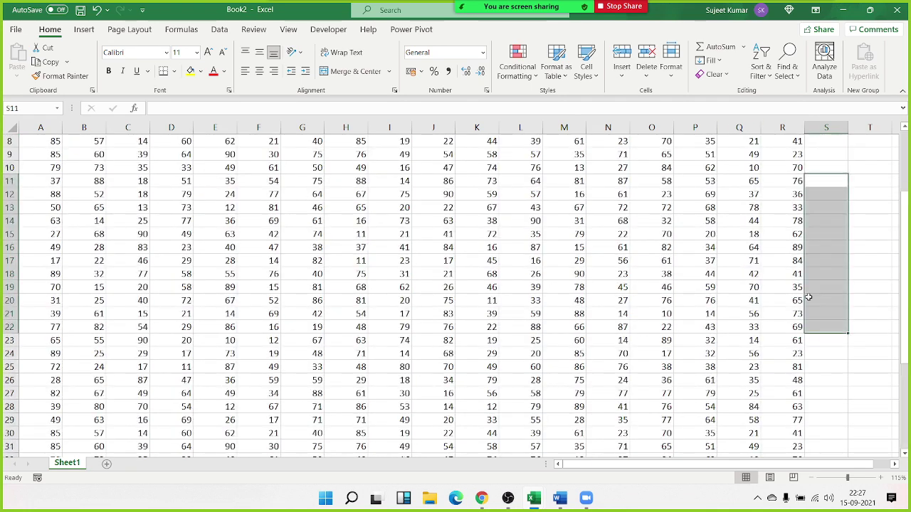
scroll(809, 285, "up", 2)
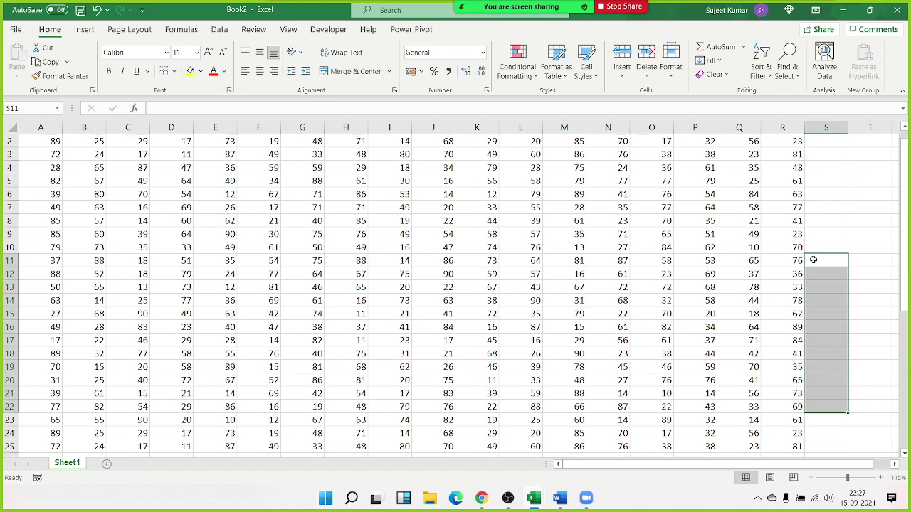
- Enter 25 in S10, then delete it
left_click(818, 247)
type("25")
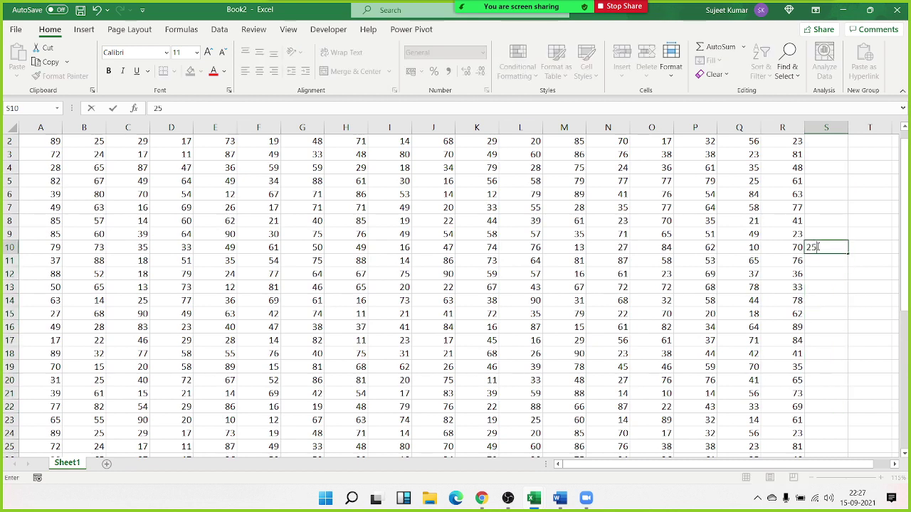
key("ctrl+Return")
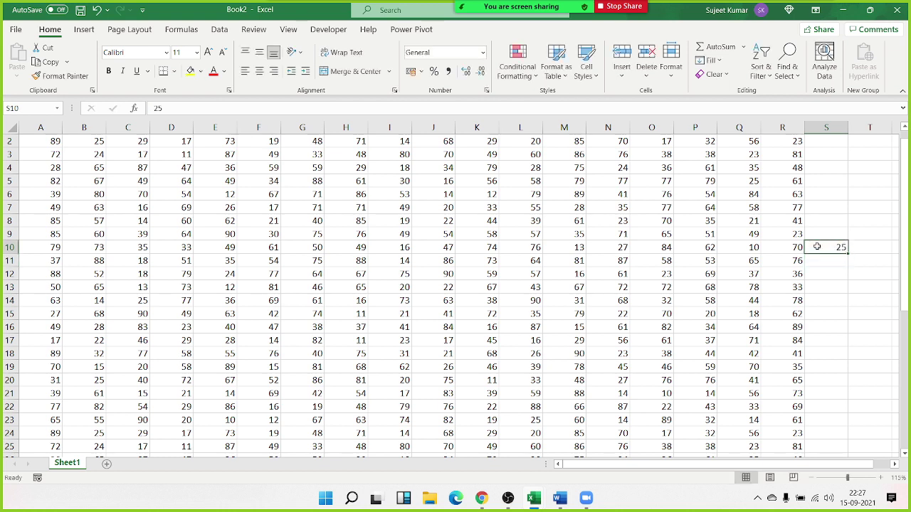
key("Delete")
- From A9, jump across row 9 to S9 with End+Right twice, returning with Home
left_click(43, 232)
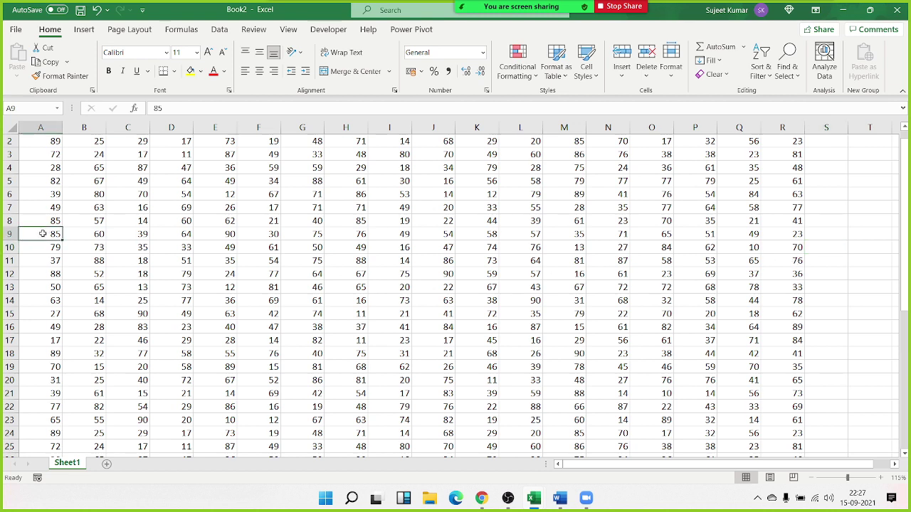
key("End")
key("Right")
key("Right")
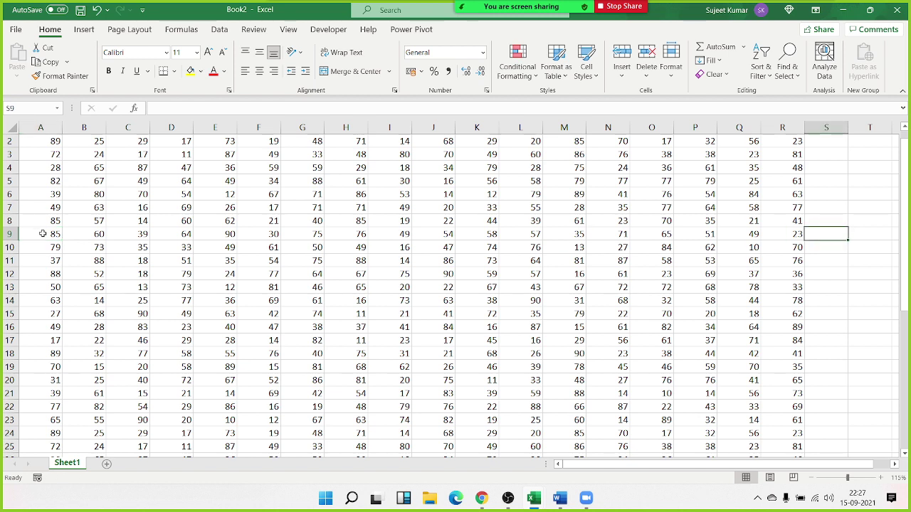
key("Home")
key("End")
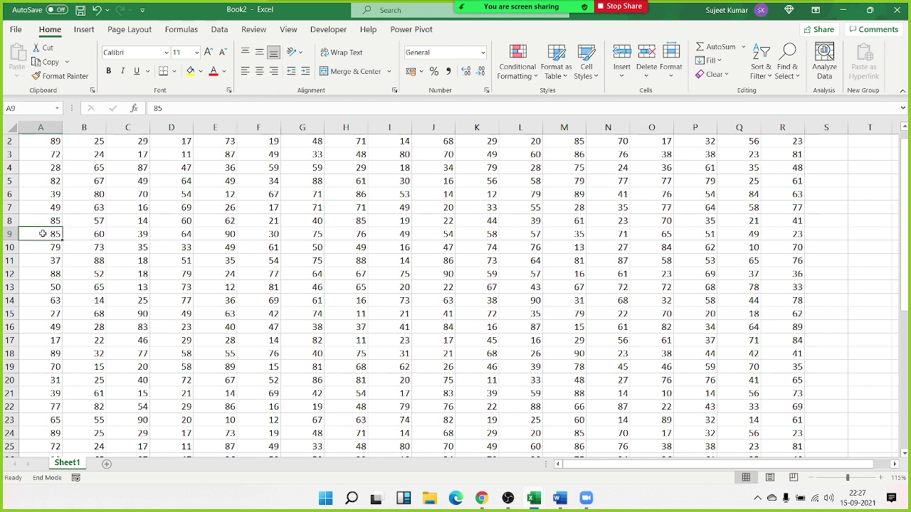
key("Right")
key("Right")
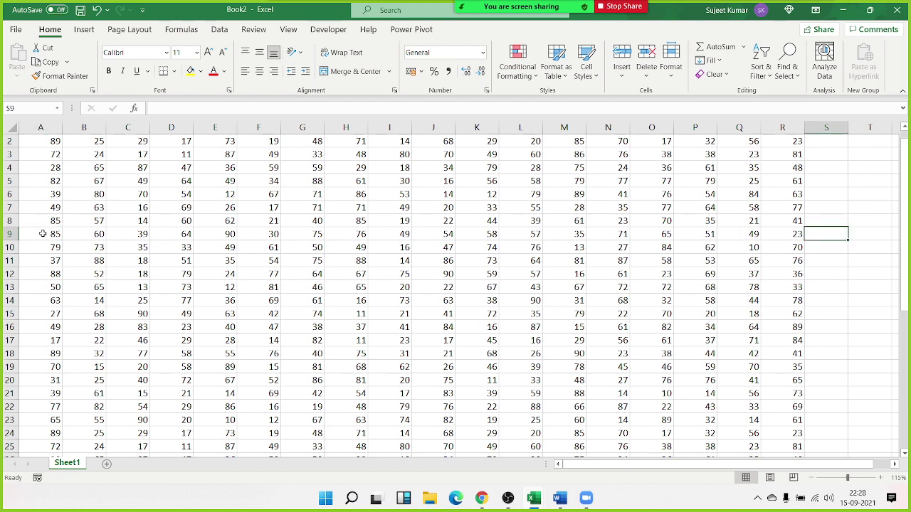
key("Home")
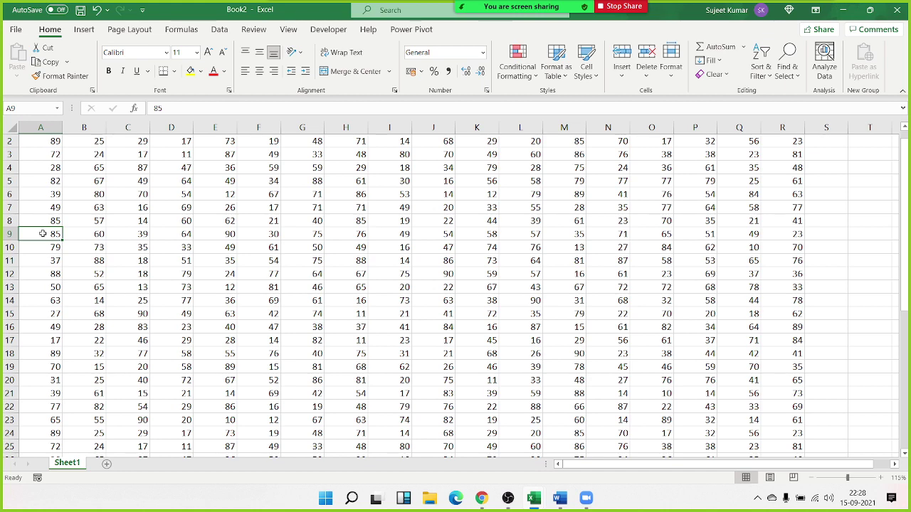
scroll(43, 233, "up", 1)
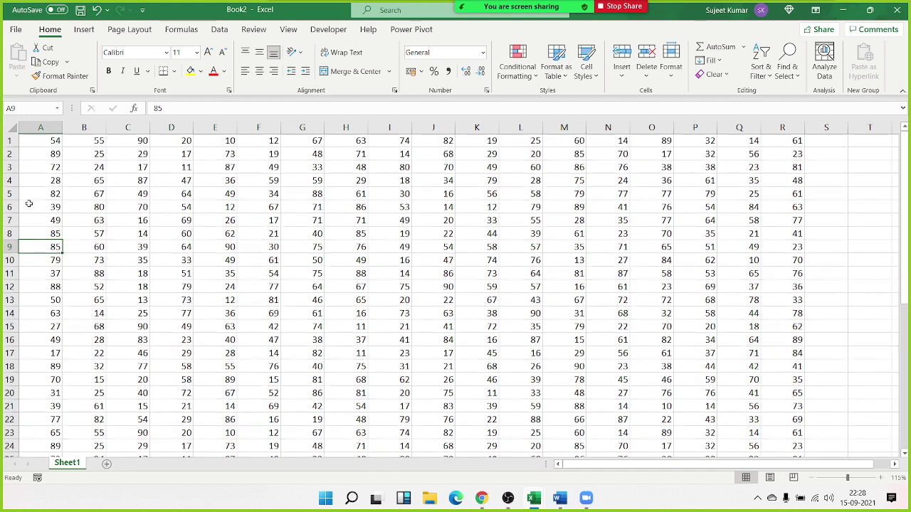
- Select A1, then the whole of row 1, then A1 alone again
left_click(47, 141)
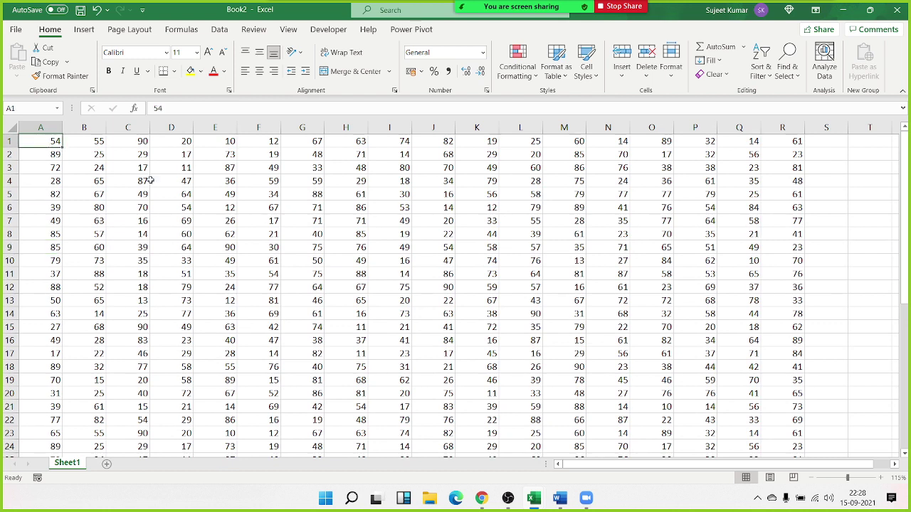
left_click(9, 140)
left_click(50, 145)
key("ctrl+End")
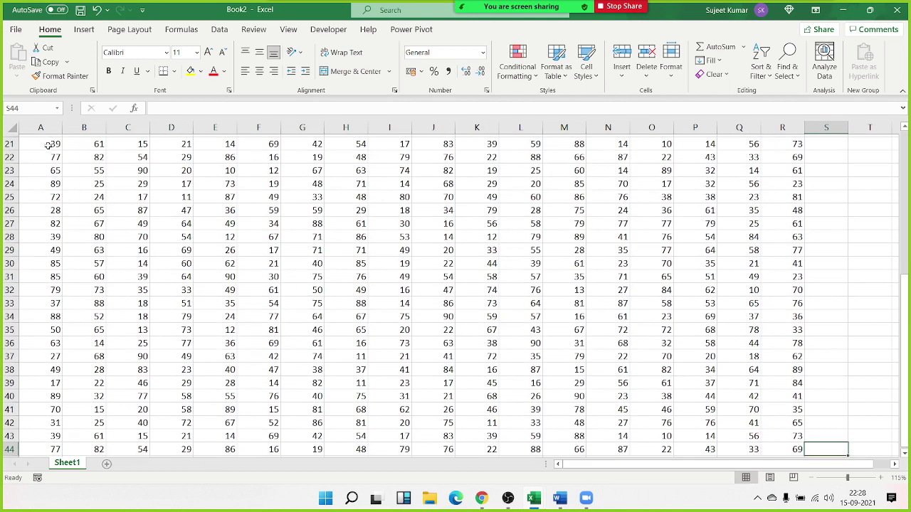
scroll(101, 198, "down", 1)
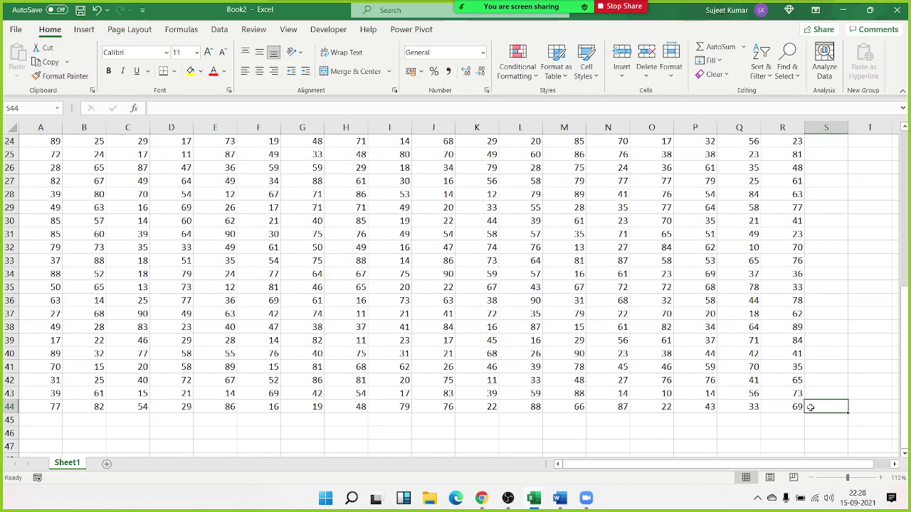
left_click(793, 402)
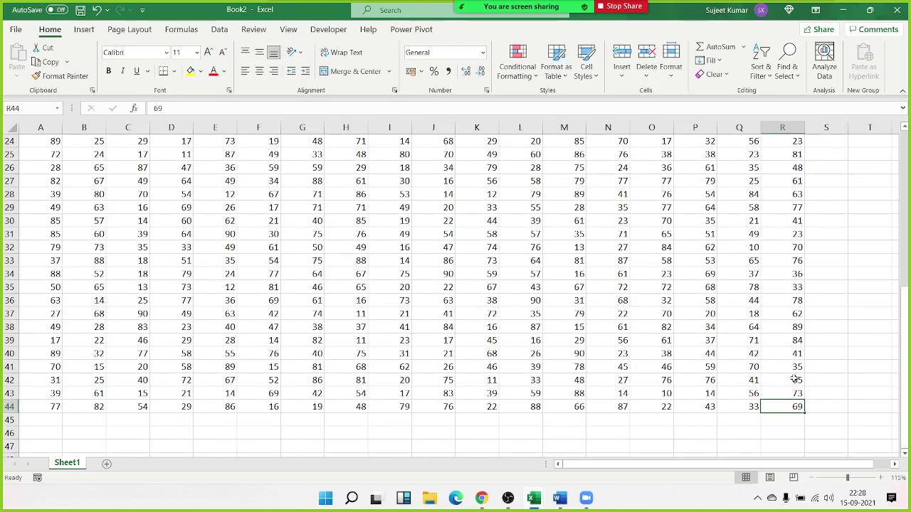
key("Home")
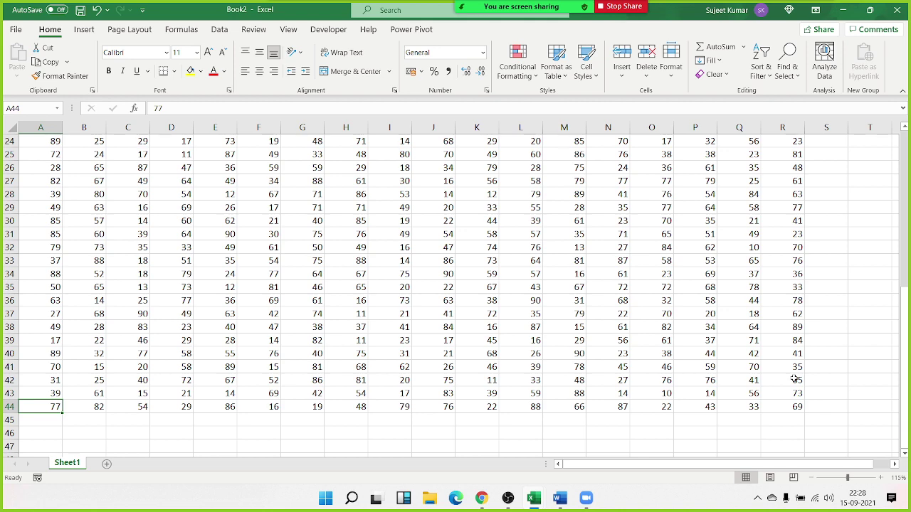
key("ctrl+End")
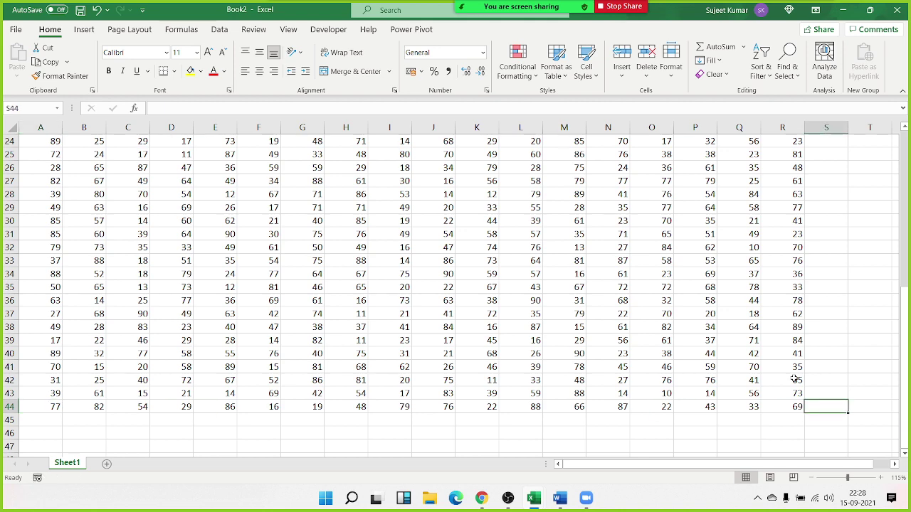
key("ctrl+Home")
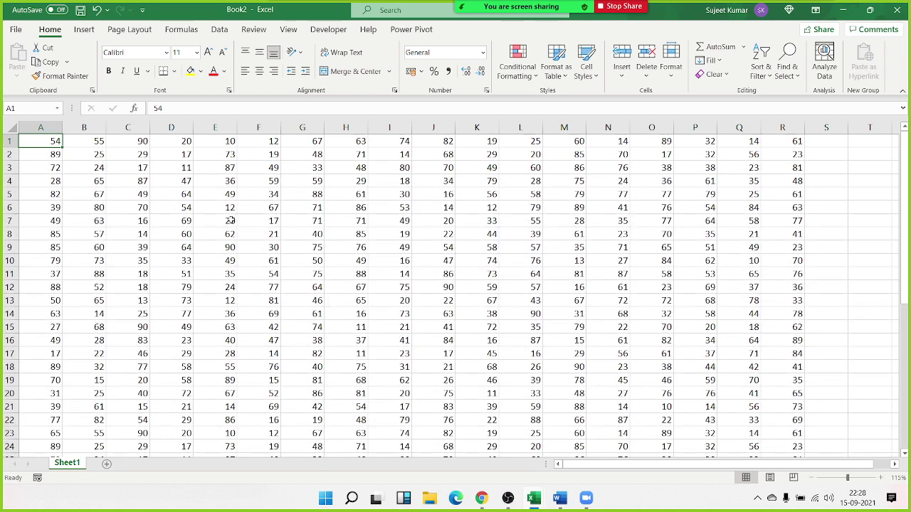
scroll(306, 221, "down", 2)
scroll(311, 228, "up", 2)
key("ctrl+shift+End")
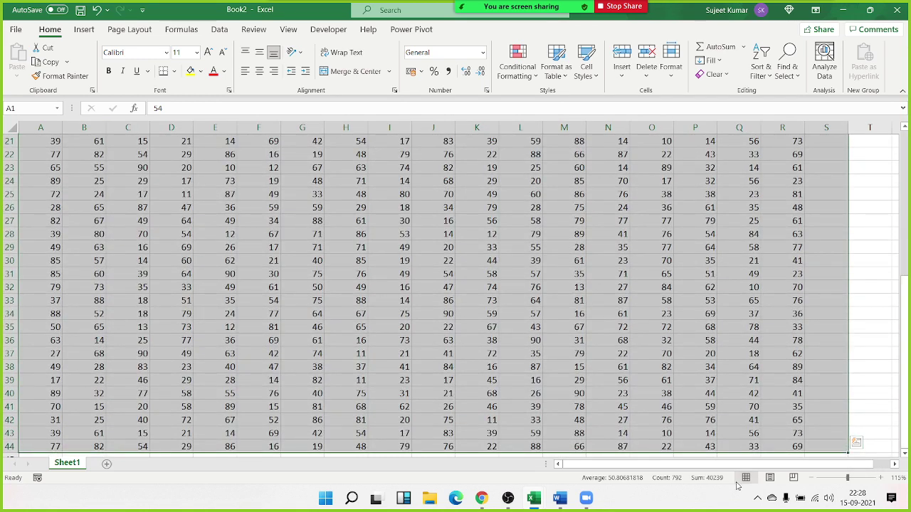
left_click(769, 444)
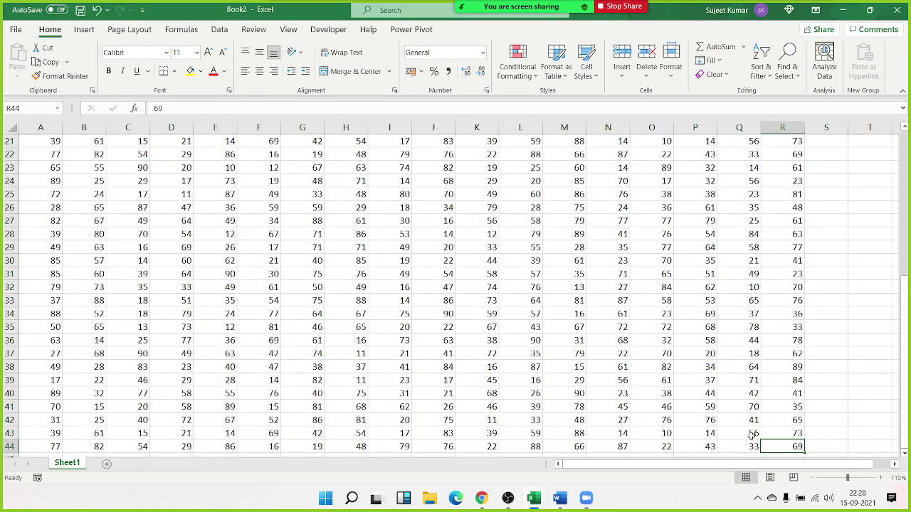
key("ctrl+shift+Home")
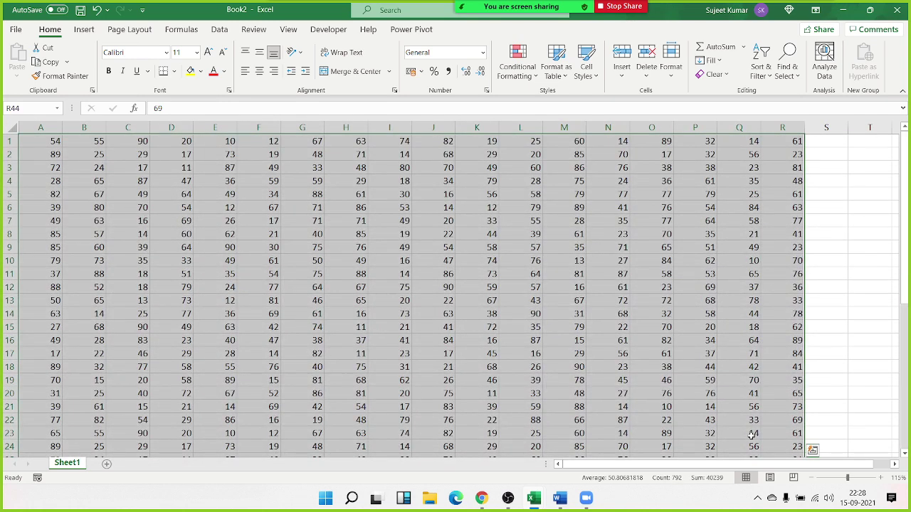
left_click(270, 249)
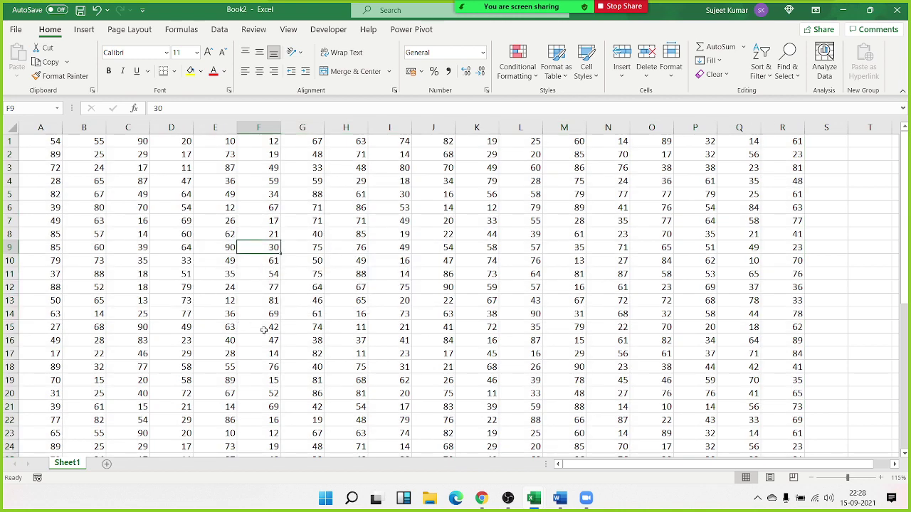
key("ctrl+shift+Home")
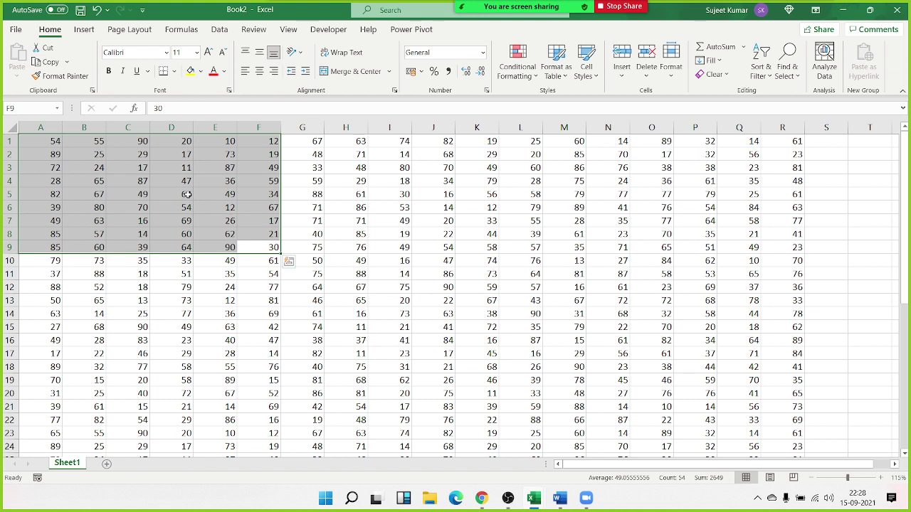
left_click(359, 236)
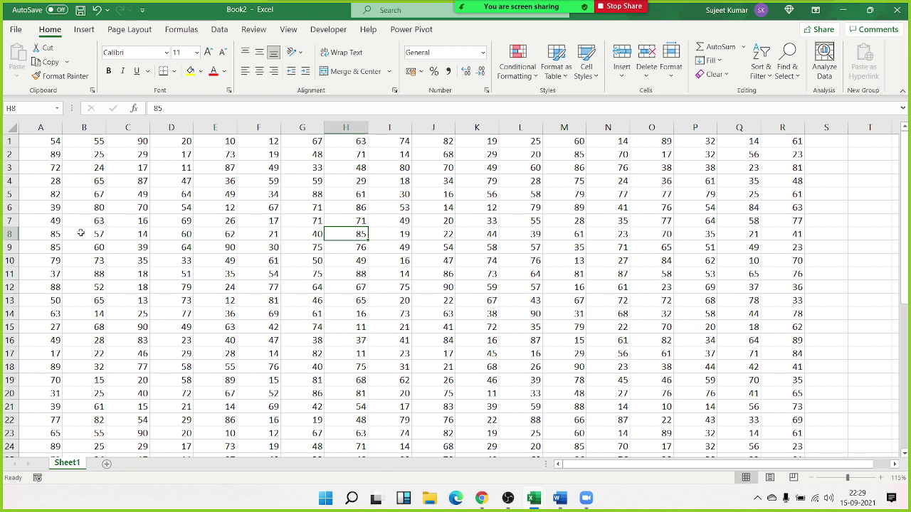
left_click(41, 144)
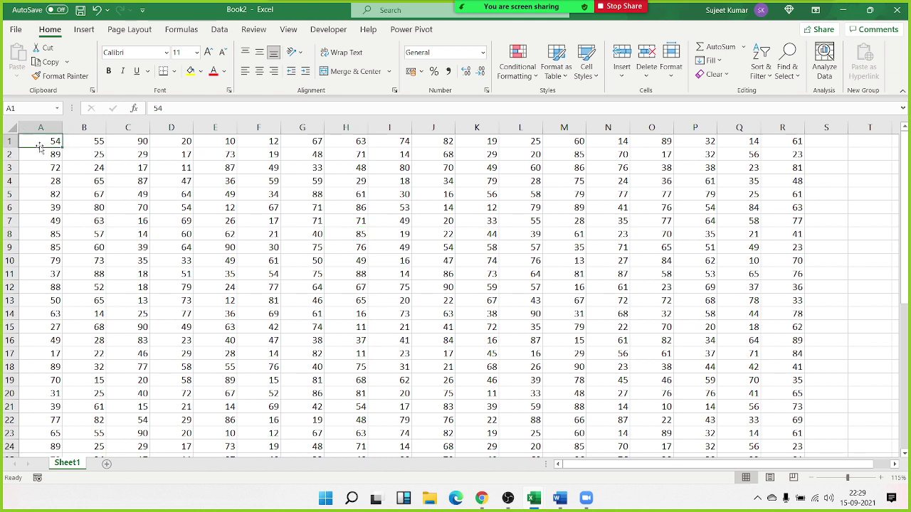
left_click(185, 167, "ctrl")
left_click(128, 274, "ctrl")
left_click(171, 326, "ctrl")
left_click_drag(302, 327, 346, 340)
left_click_drag(346, 233, 346, 274)
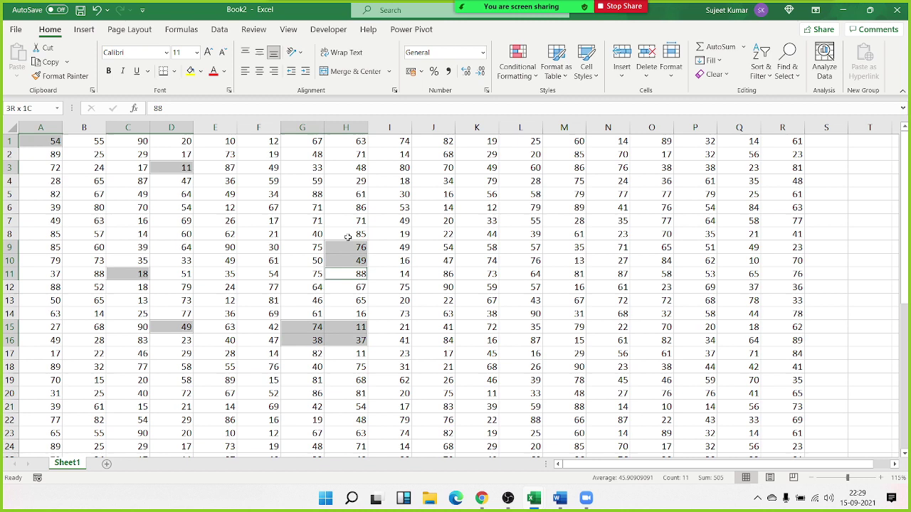
left_click(302, 221, "ctrl")
left_click(434, 181, "ctrl")
left_click(477, 220, "ctrl")
left_click(476, 287, "ctrl")
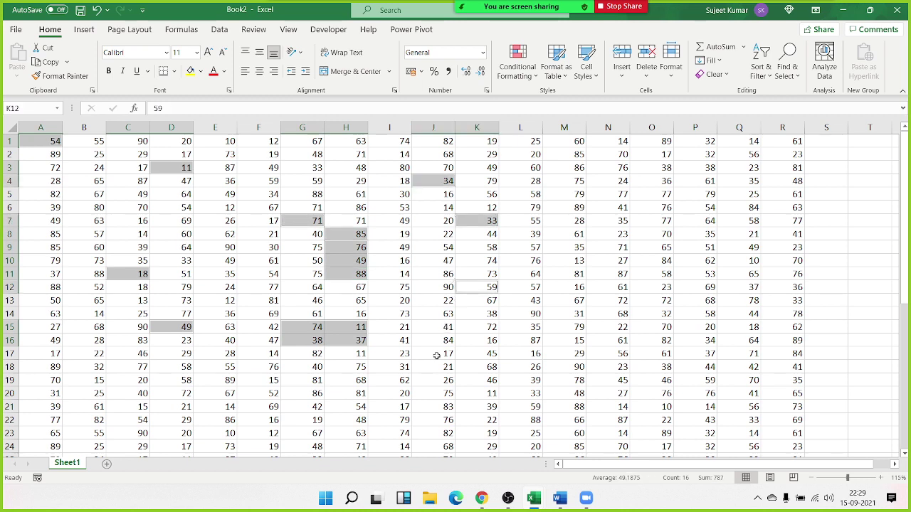
left_click_drag(434, 353, 477, 366)
left_click(520, 340, "ctrl")
left_click(563, 300, "ctrl")
left_click(608, 247, "ctrl")
left_click(651, 207, "ctrl")
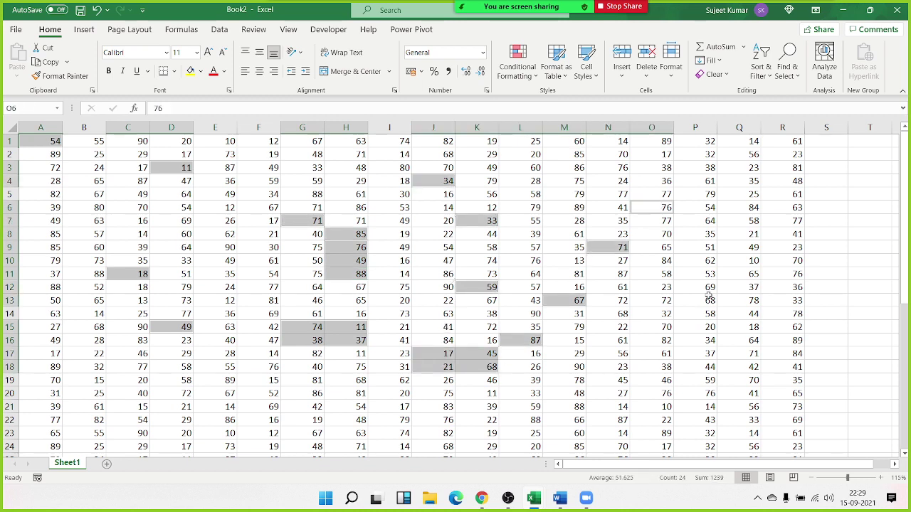
left_click(695, 301, "ctrl")
left_click_drag(608, 420, 563, 420)
left_click(258, 420, "ctrl")
left_click(128, 406, "ctrl")
left_click(84, 286, "ctrl")
left_click(84, 300, "ctrl")
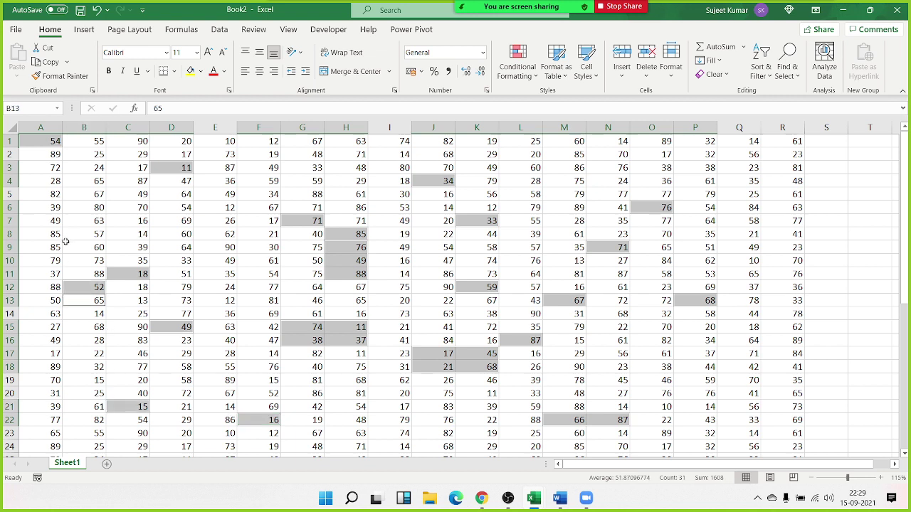
left_click(84, 234, "ctrl")
left_click_drag(84, 180, 84, 194)
left_click_drag(128, 207, 171, 207)
left_click(172, 247, "ctrl")
left_click(214, 273, "ctrl")
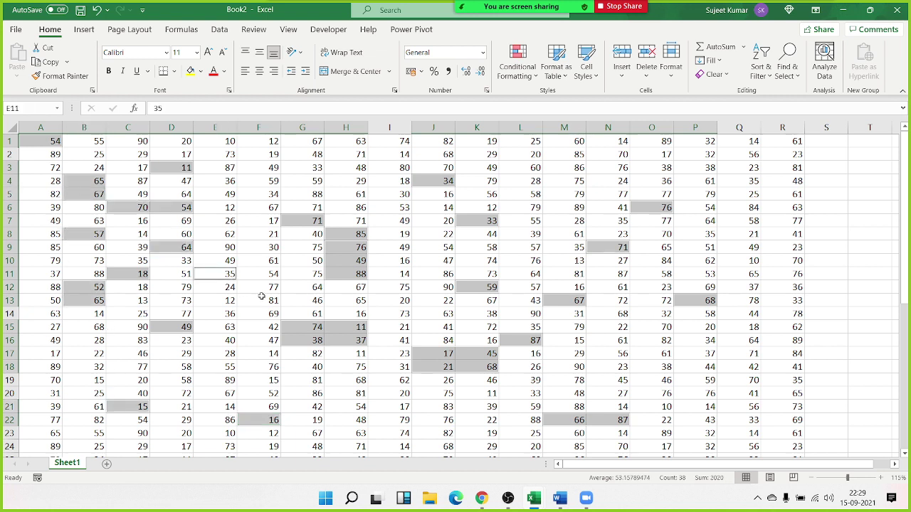
key("ctrl+c")
left_click(462, 280)
left_click(189, 71)
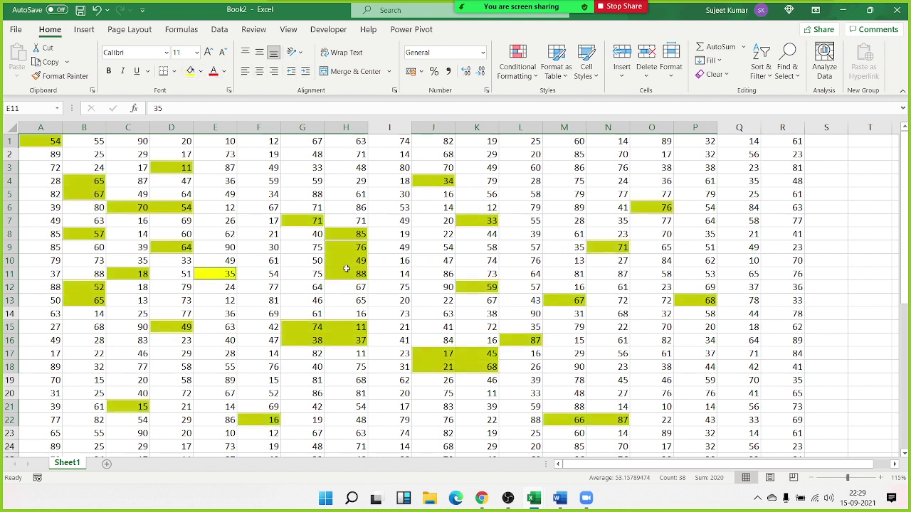
key("ctrl+z")
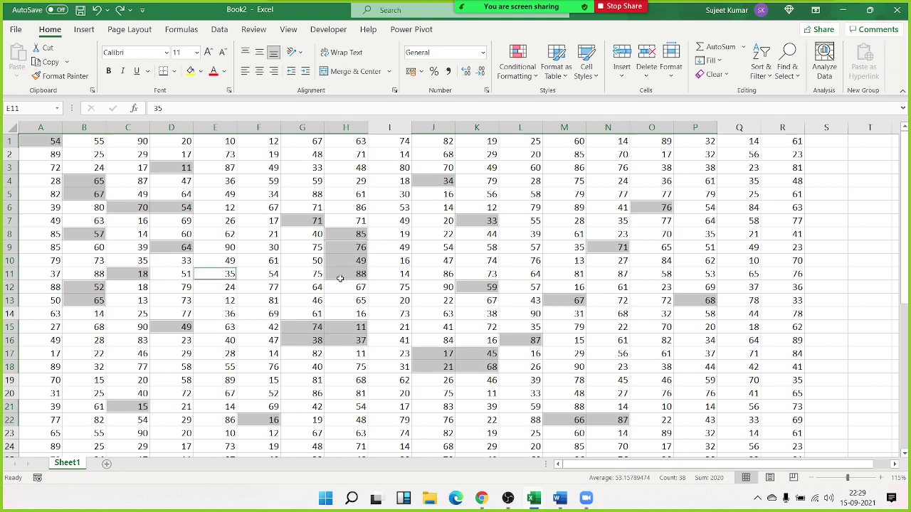
left_click(214, 251)
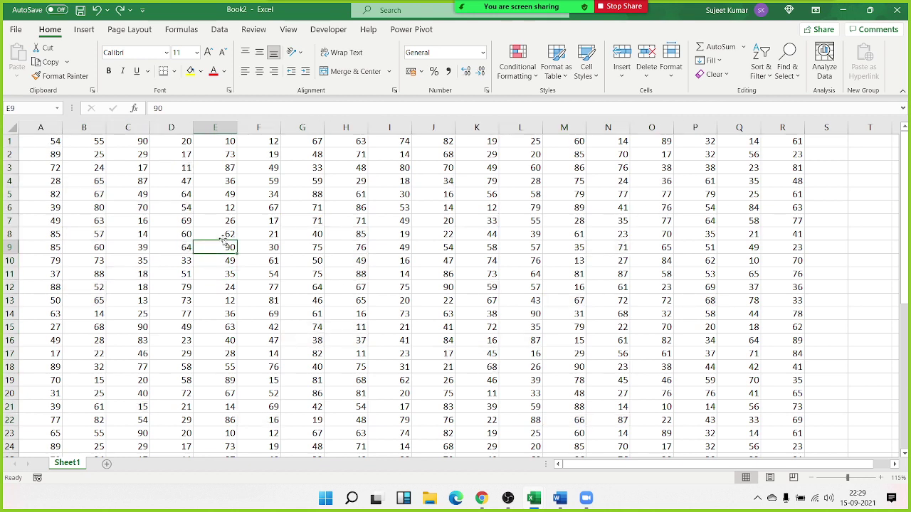
- Copy the non-adjacent cells A1, D1, H1 and L1 together
left_click(29, 145)
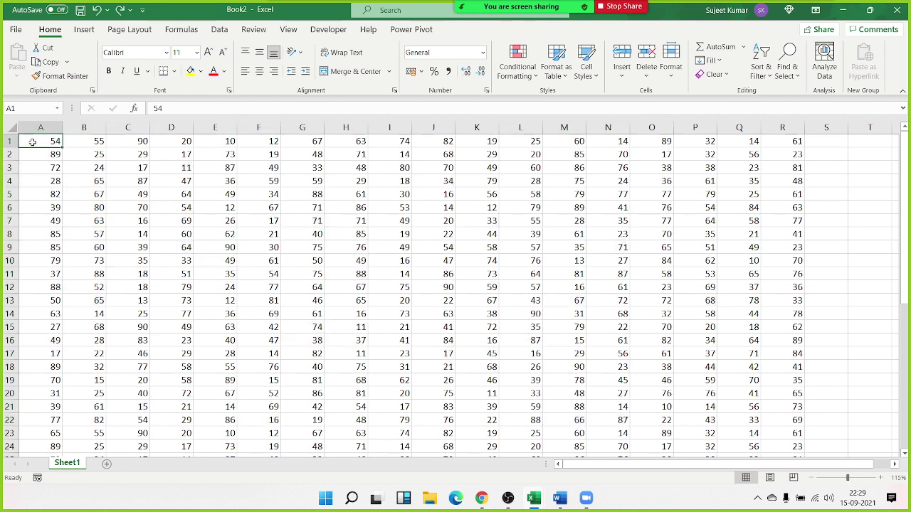
left_click(179, 141, "ctrl")
left_click(356, 139, "ctrl")
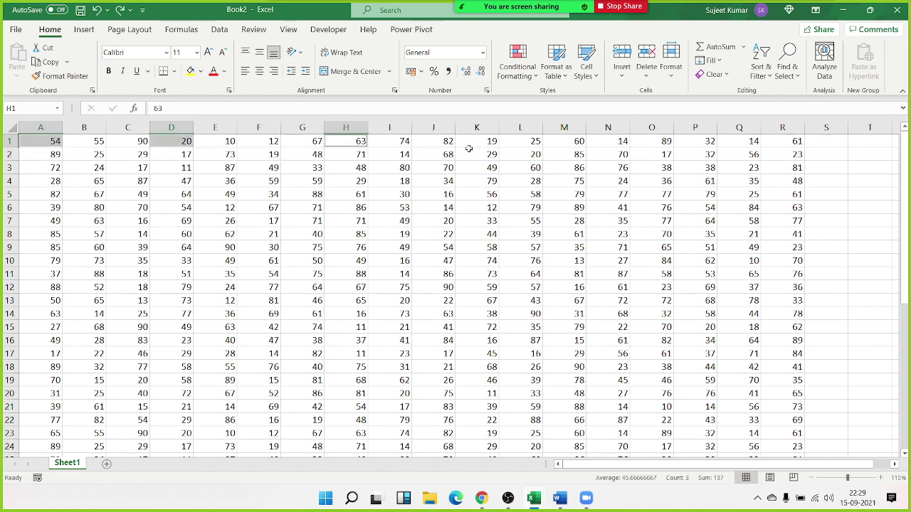
left_click(511, 142, "ctrl")
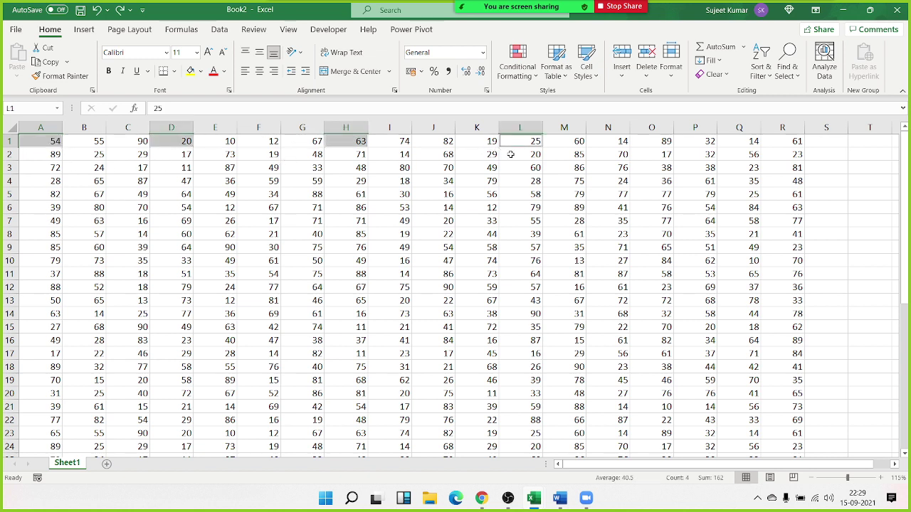
key("ctrl+c")
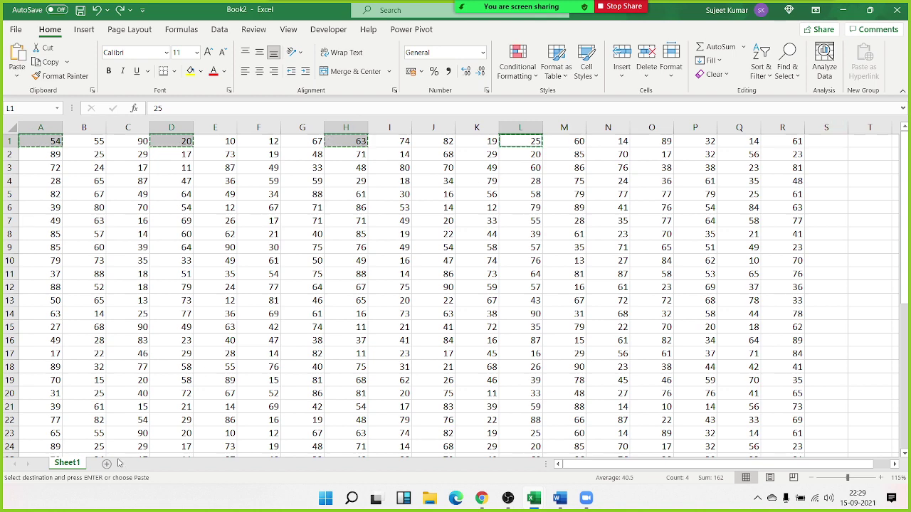
- Paste 54, 20, 63, 25 into a new Sheet2, then return to Sheet1
left_click(109, 463)
key("ctrl+v")
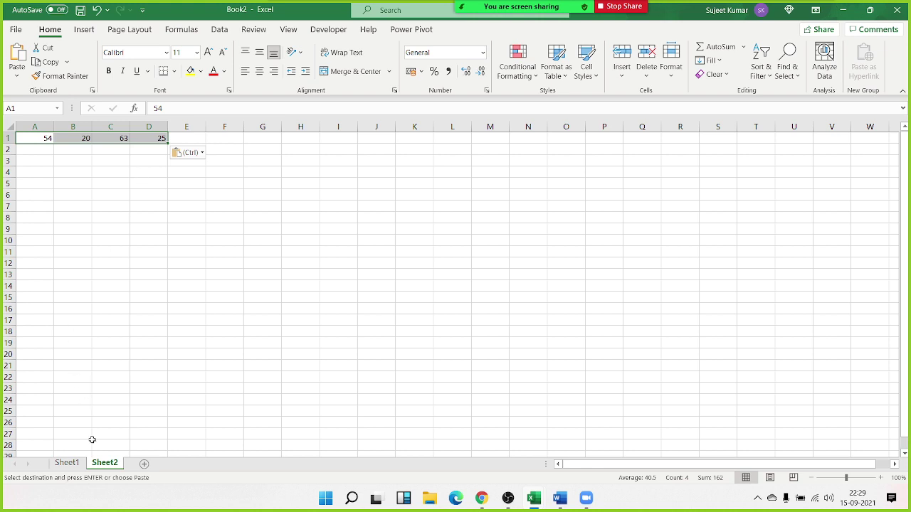
left_click(67, 463)
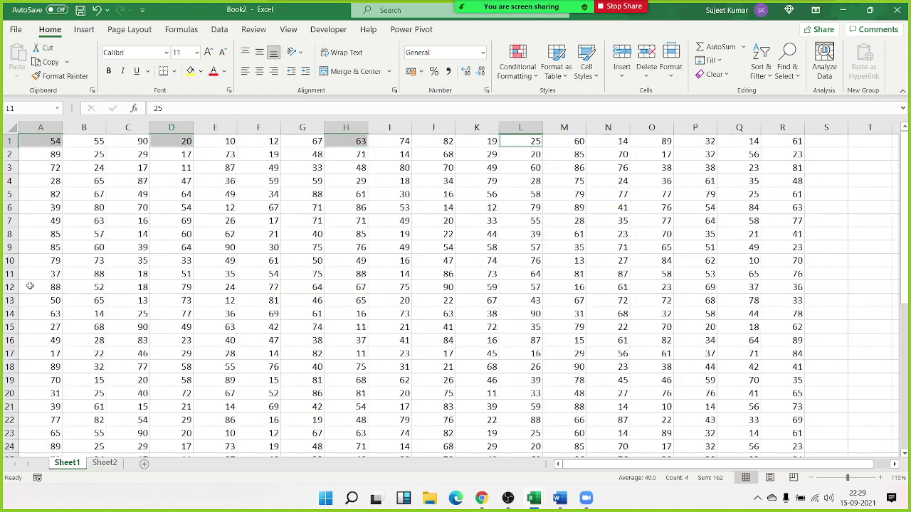
left_click_drag(51, 141, 48, 175)
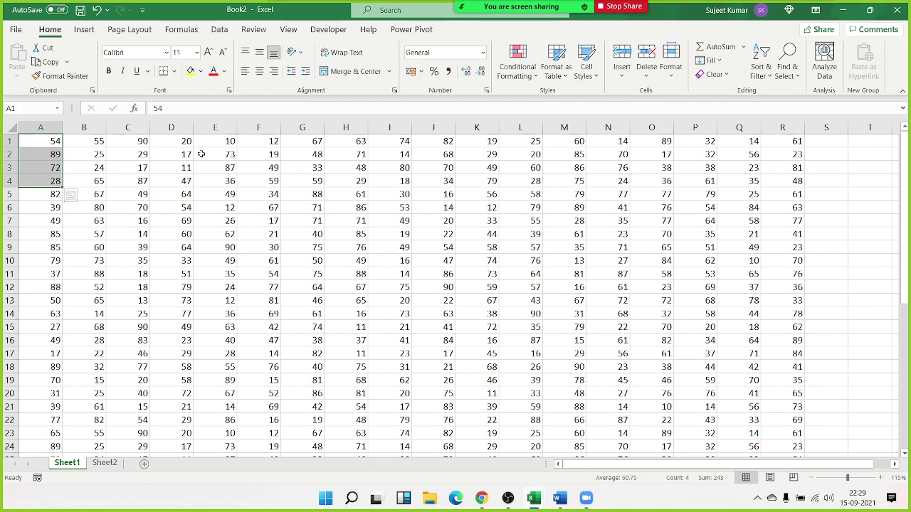
left_click(273, 141, "ctrl")
left_click_drag(273, 141, 273, 151)
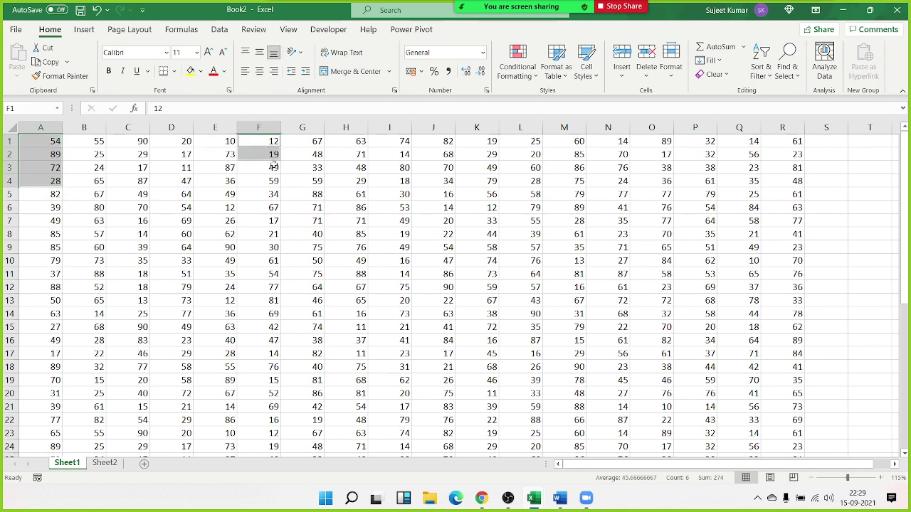
key("ctrl+c")
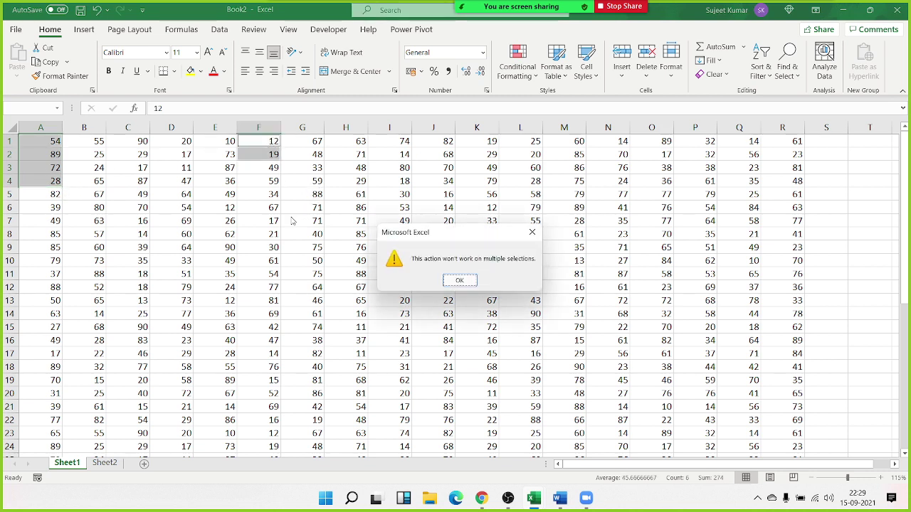
key("Return")
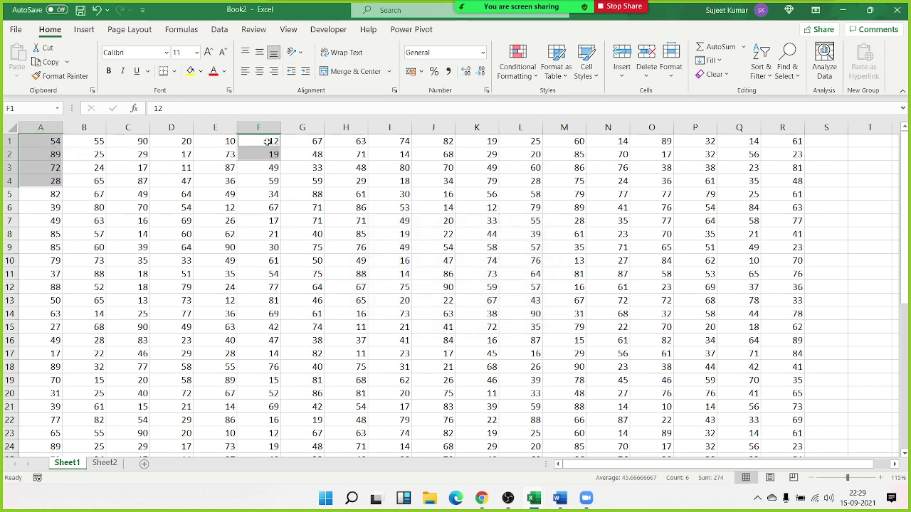
left_click_drag(269, 141, 264, 180)
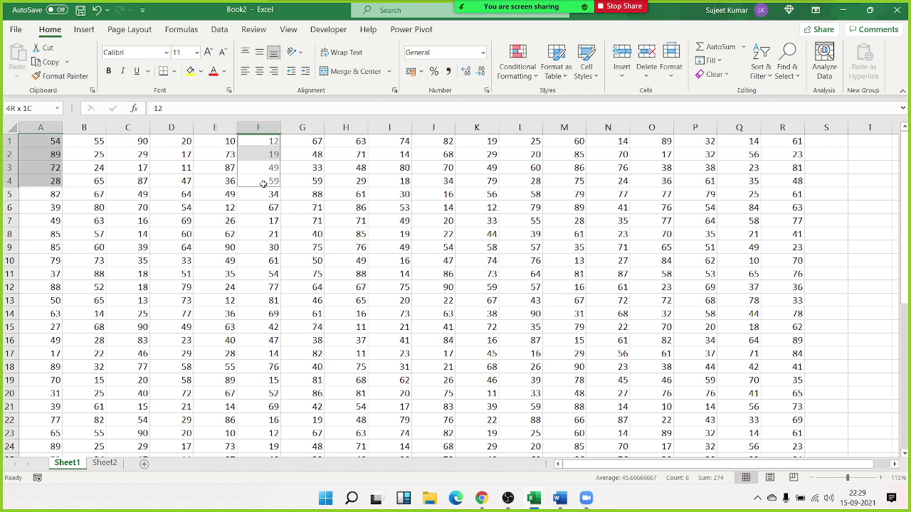
left_click_drag(264, 141, 265, 182)
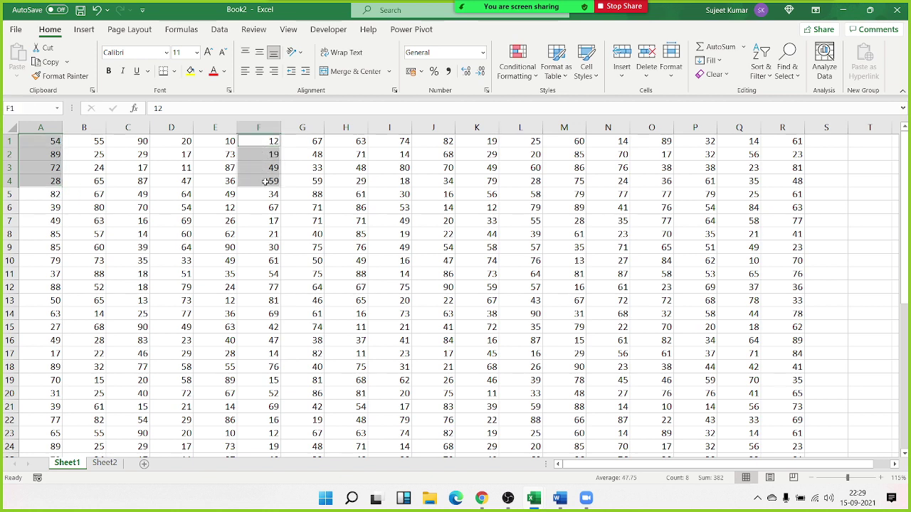
key("ctrl+c")
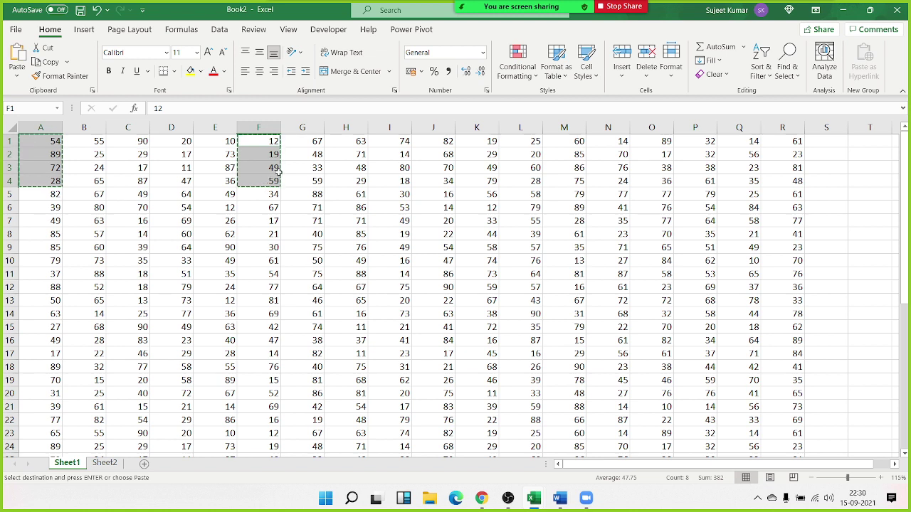
key("Escape")
left_click(203, 194)
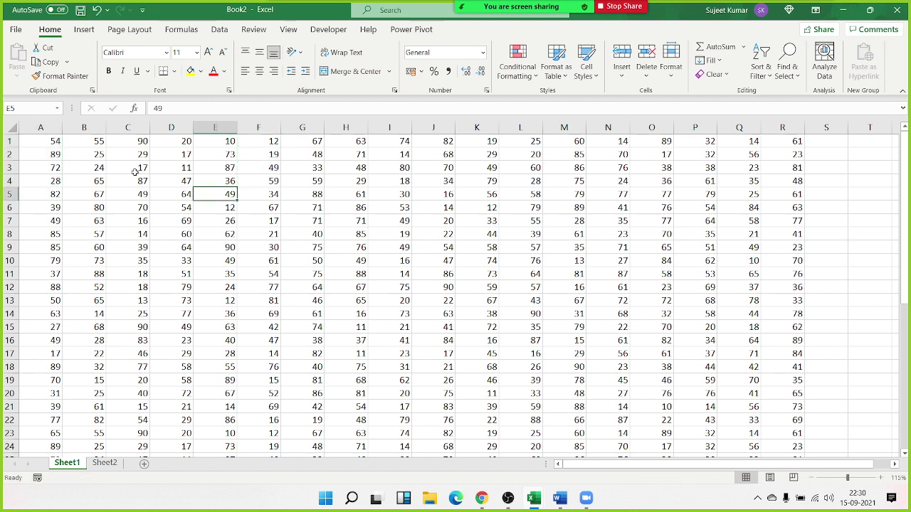
left_click_drag(72, 141, 171, 142)
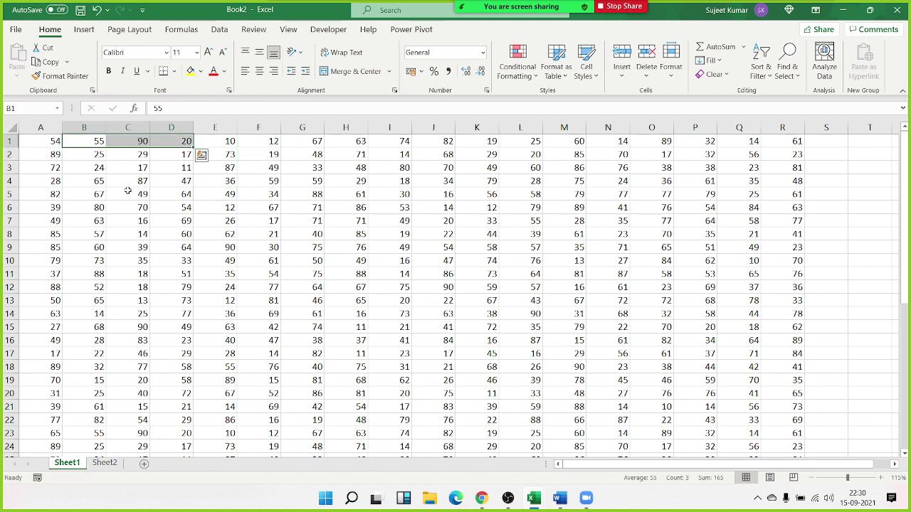
left_click(95, 206, "ctrl")
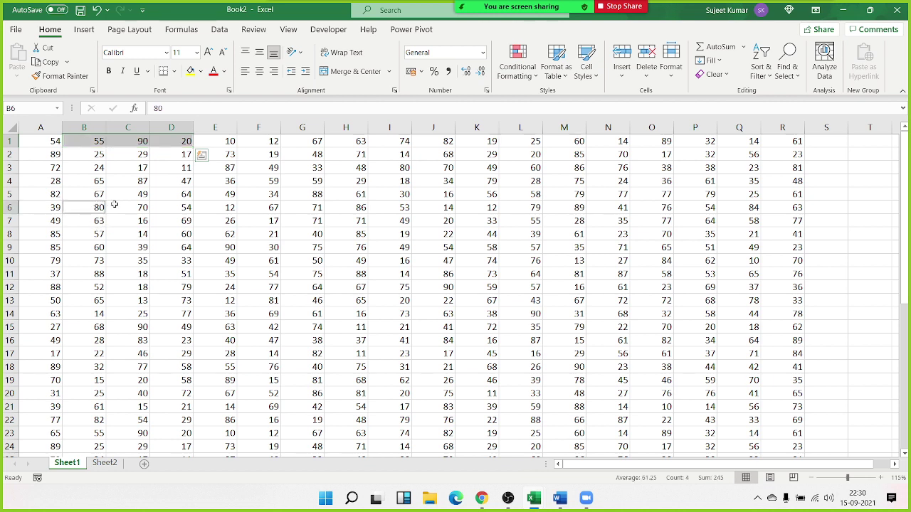
left_click_drag(114, 204, 171, 206)
left_click_drag(93, 286, 157, 283)
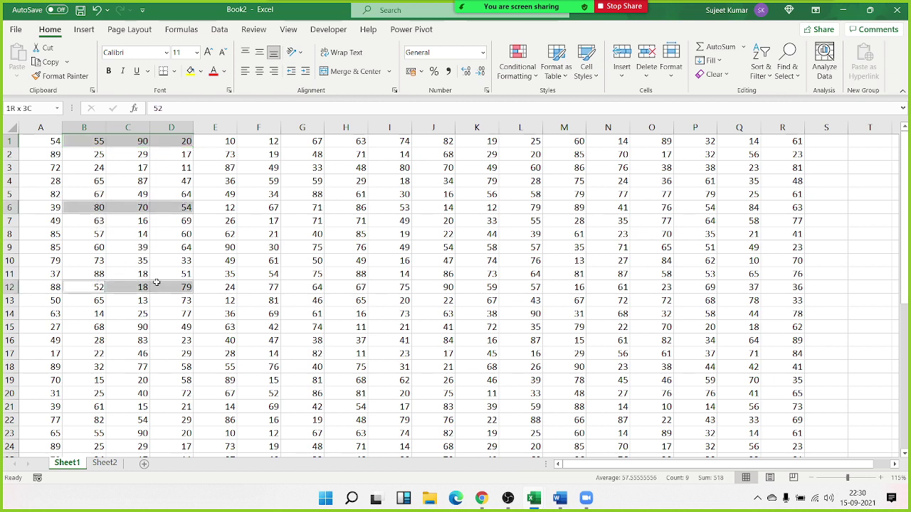
key("ctrl+c")
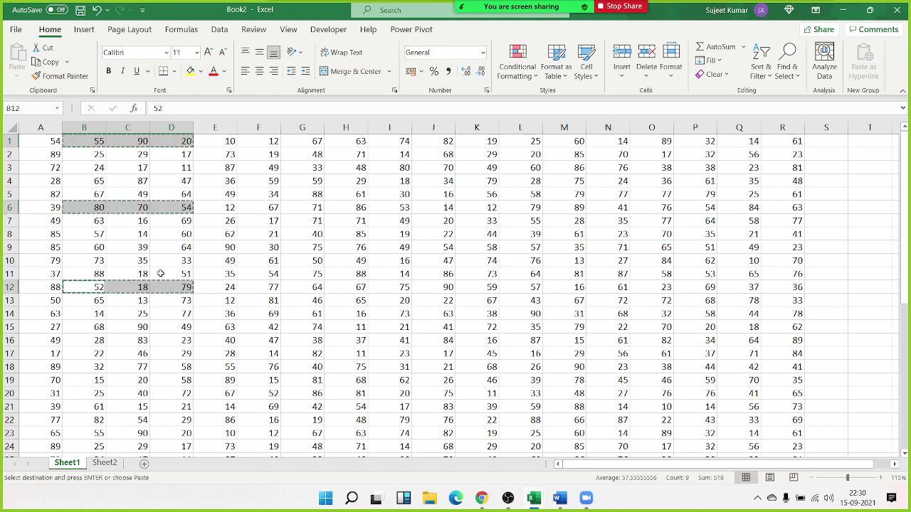
key("Escape")
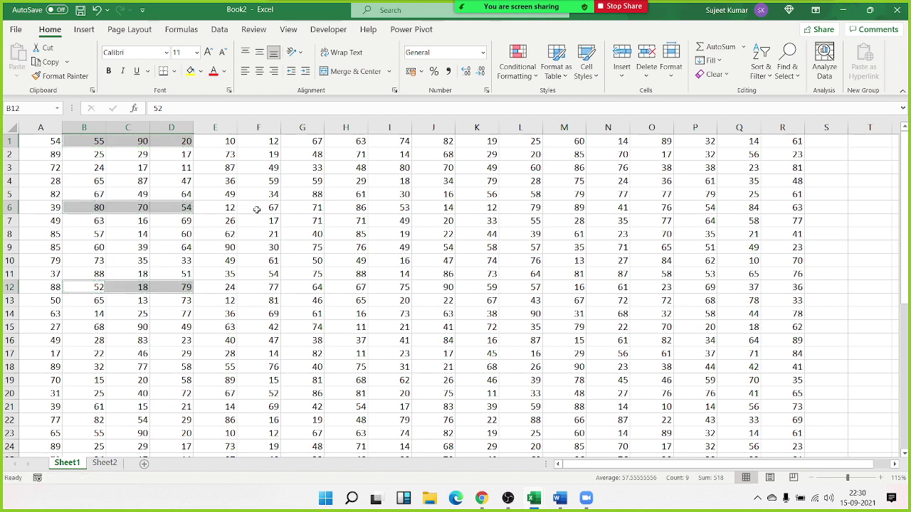
left_click(266, 193)
left_click(274, 280, "ctrl")
left_click(349, 232, "ctrl")
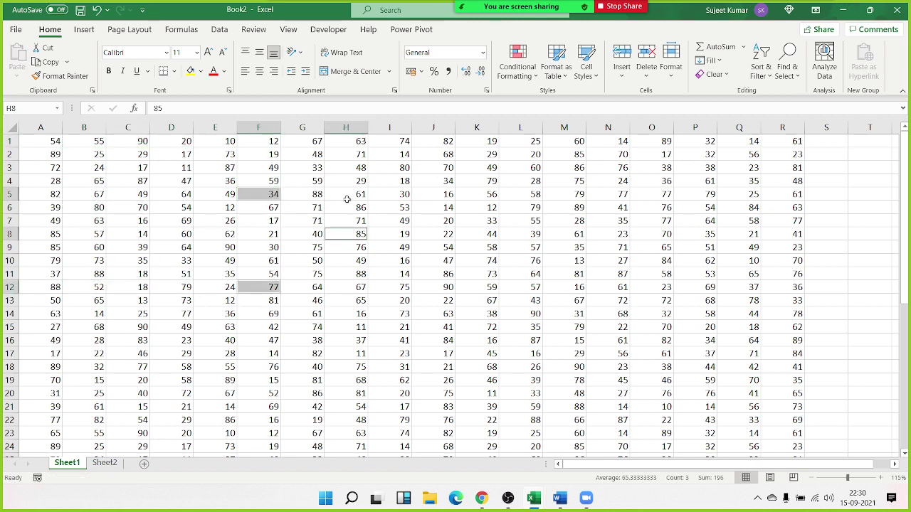
left_click(336, 182, "ctrl")
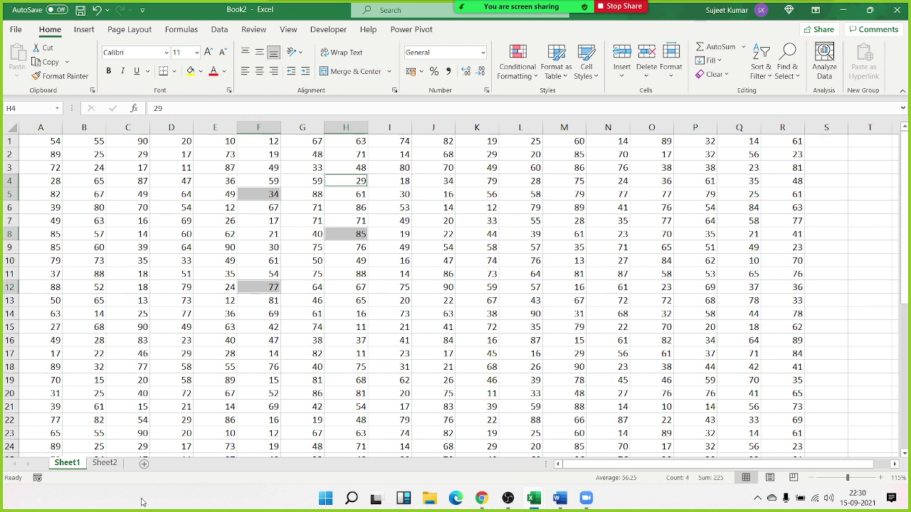
- Return to the sheet with the copied values and clear the selection
left_click(108, 463)
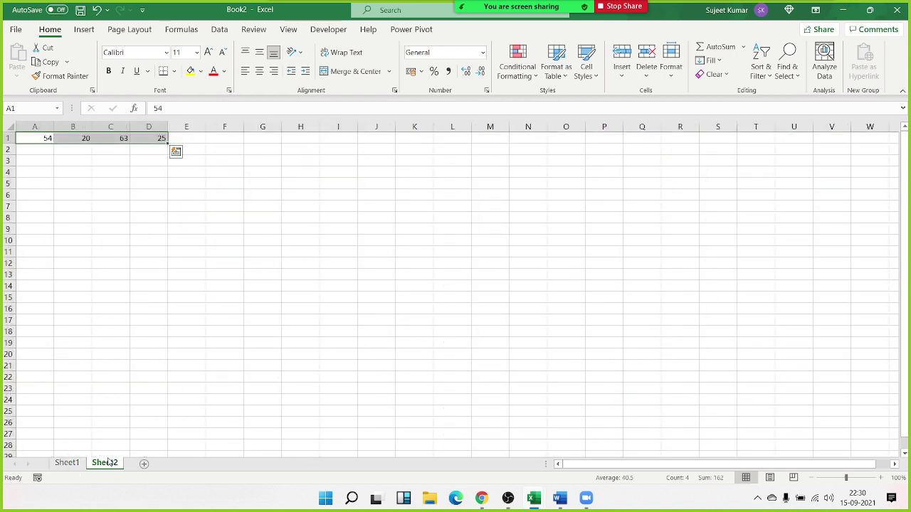
key("ctrl+q")
left_click(144, 359)
- Create blank workbook Book3, add four sheets to reach Sheet5, and return to Sheet1
key("ctrl+n")
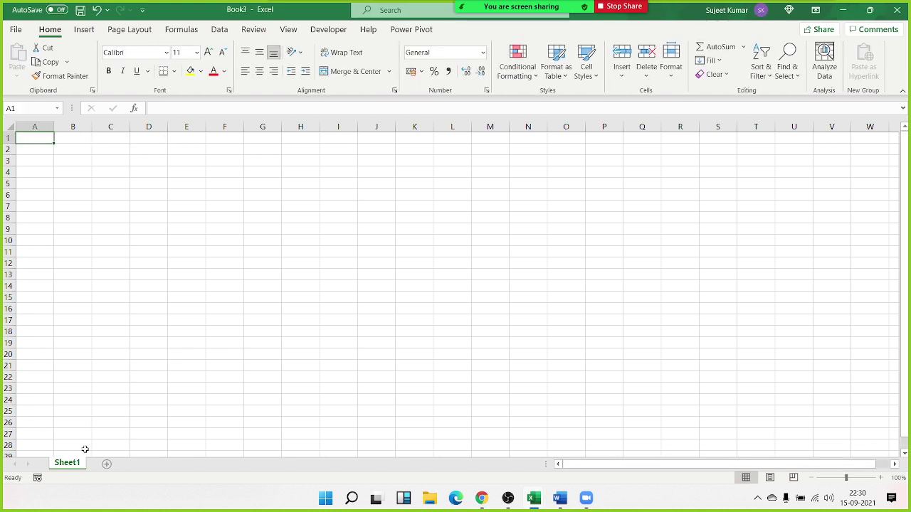
left_click(107, 463)
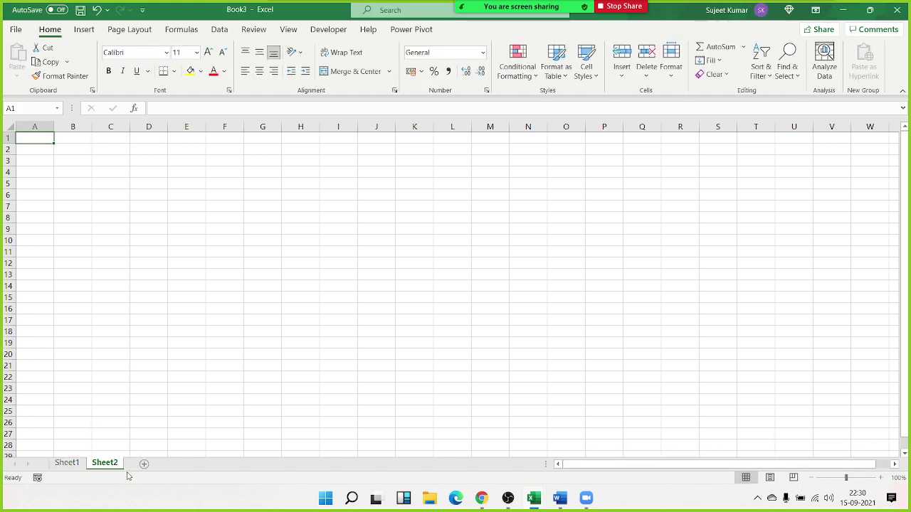
left_click(144, 463)
left_click(180, 463)
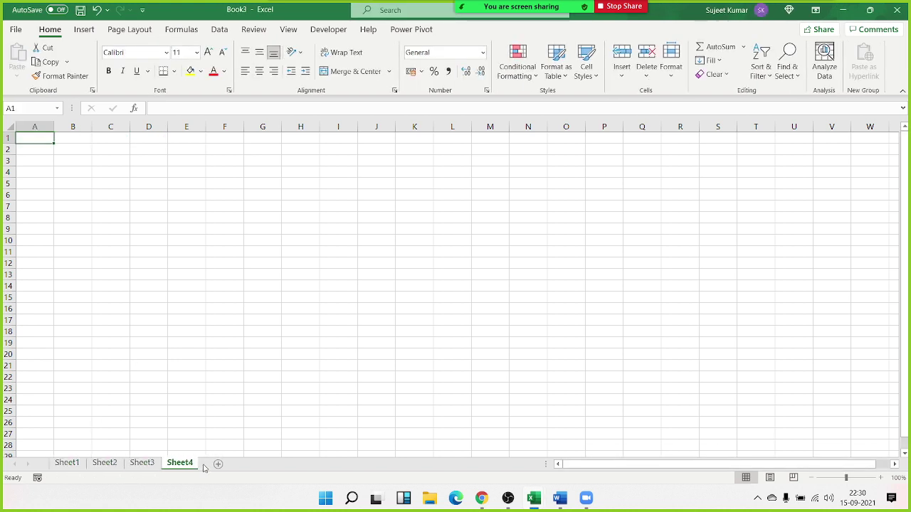
left_click(217, 464)
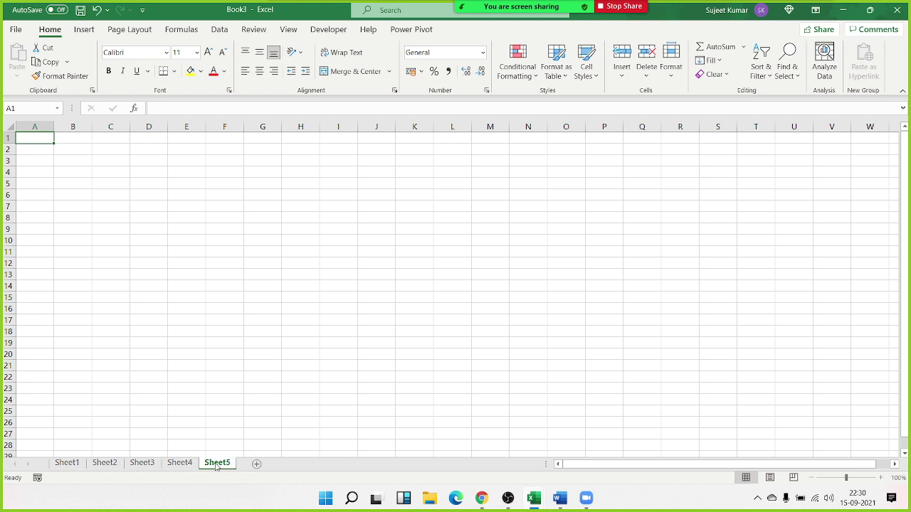
left_click(74, 463)
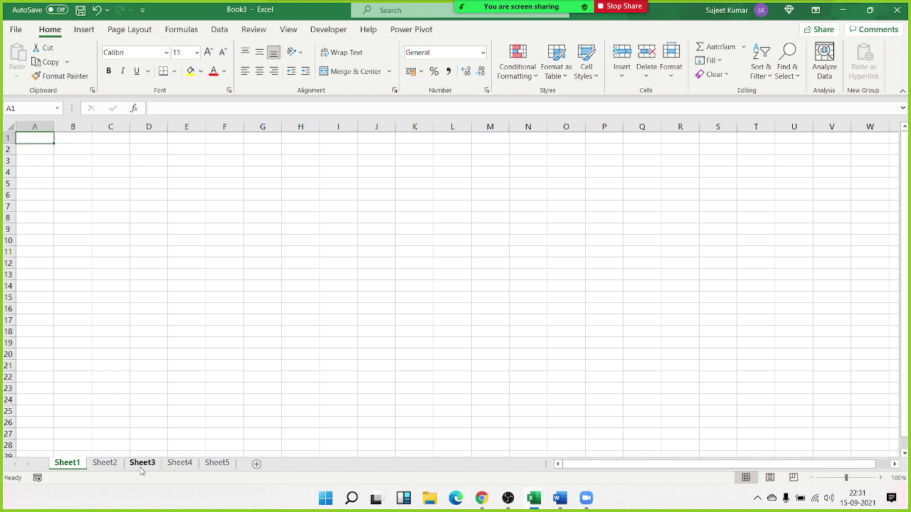
- Group Sheet1–Sheet5, enter 'Date' in A3 and 15-09-2021 in B3, then view Sheet2
left_click(213, 464, "shift")
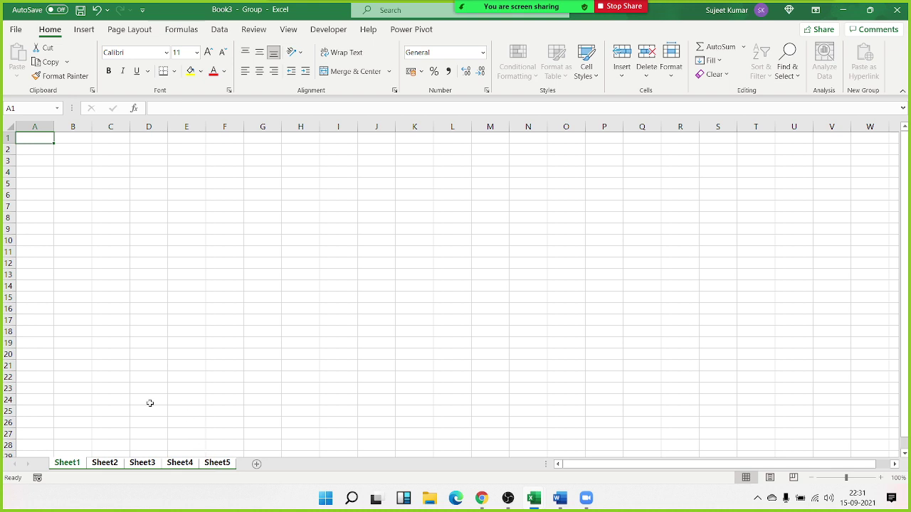
left_click(37, 158)
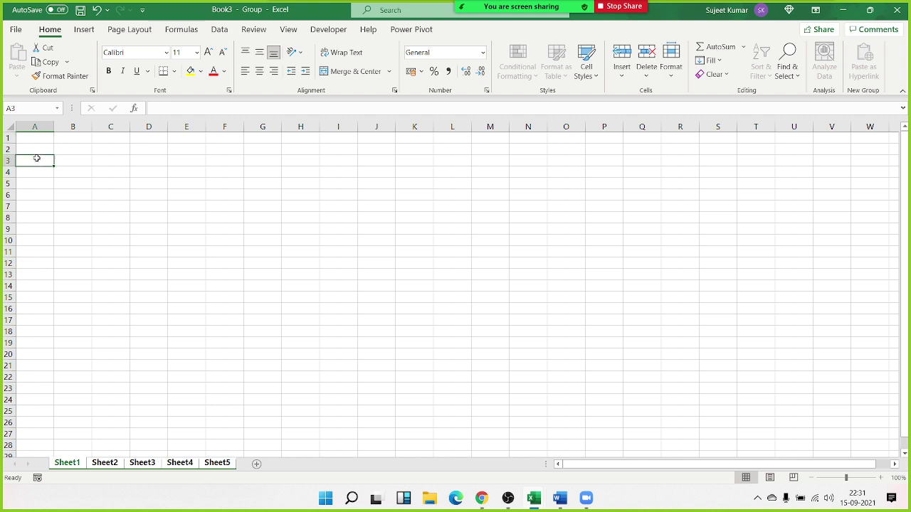
type("Date")
key("Tab")
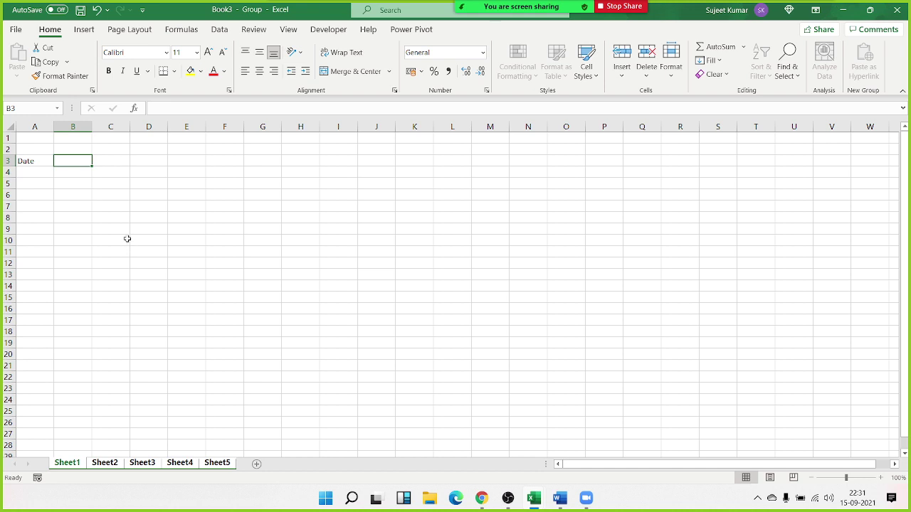
scroll(127, 238, "up", 3, "ctrl")
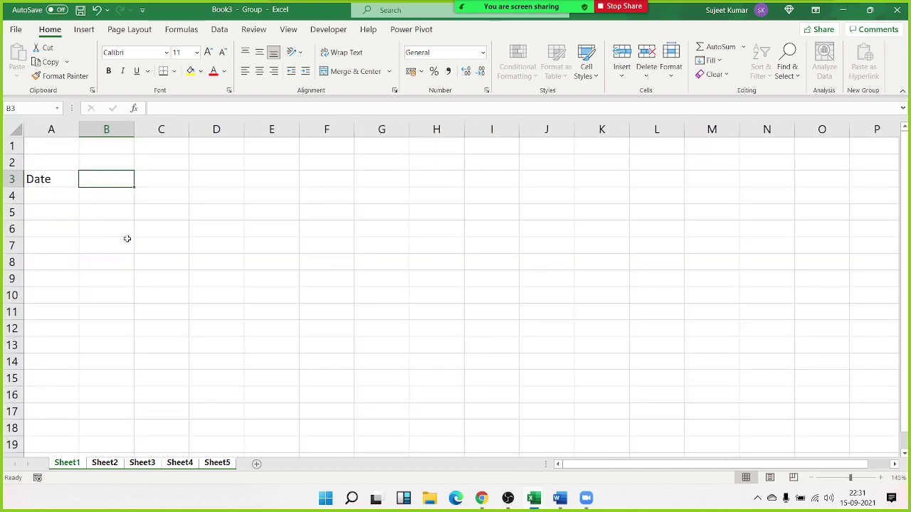
key("ctrl+semicolon")
key("Return")
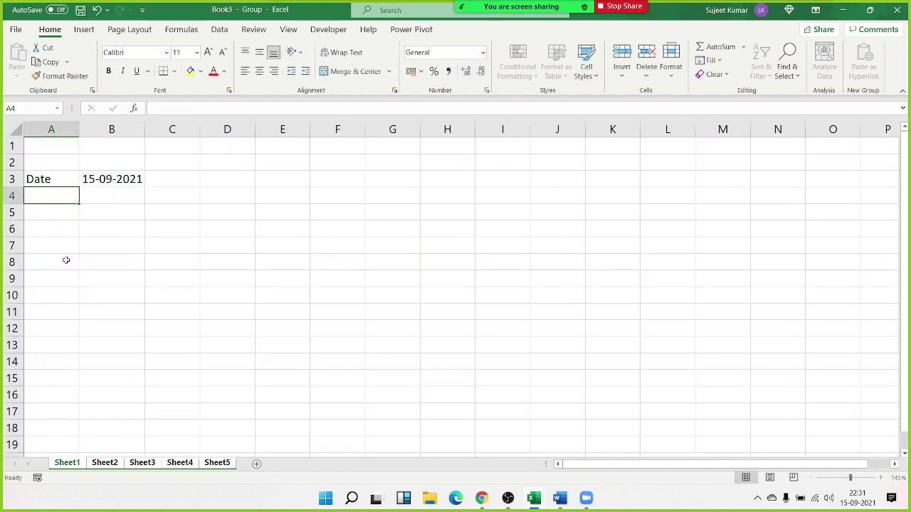
left_click(105, 463)
- Check Sheet3, Sheet4, Sheet5 and Sheet2 for the Date entry
left_click(141, 464)
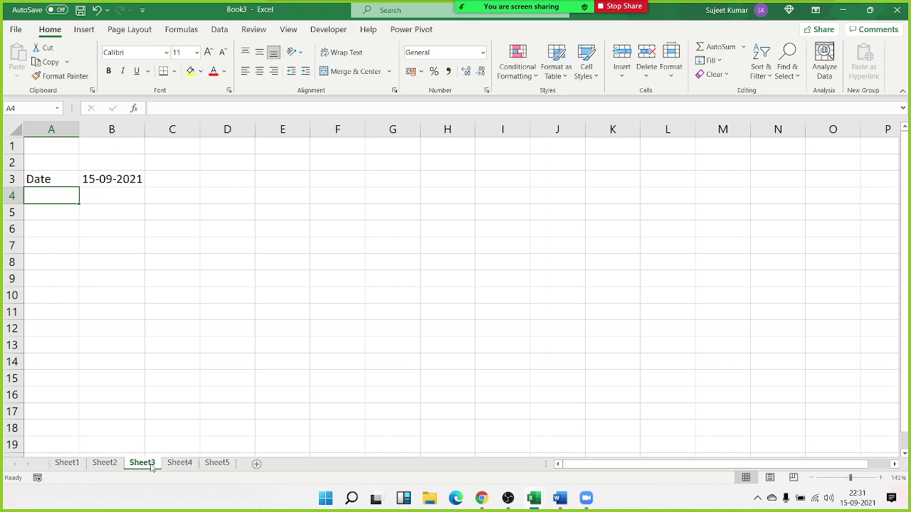
left_click(179, 464)
left_click(213, 465)
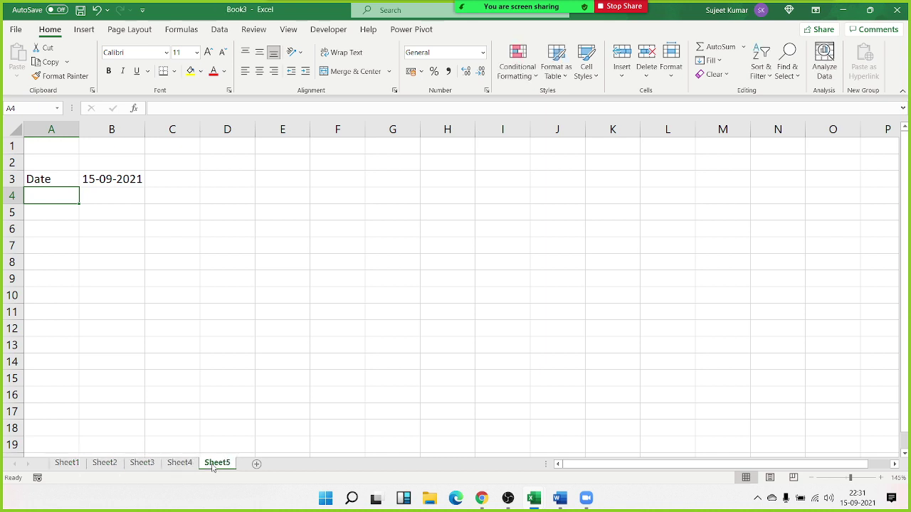
left_click(183, 464)
left_click(105, 464)
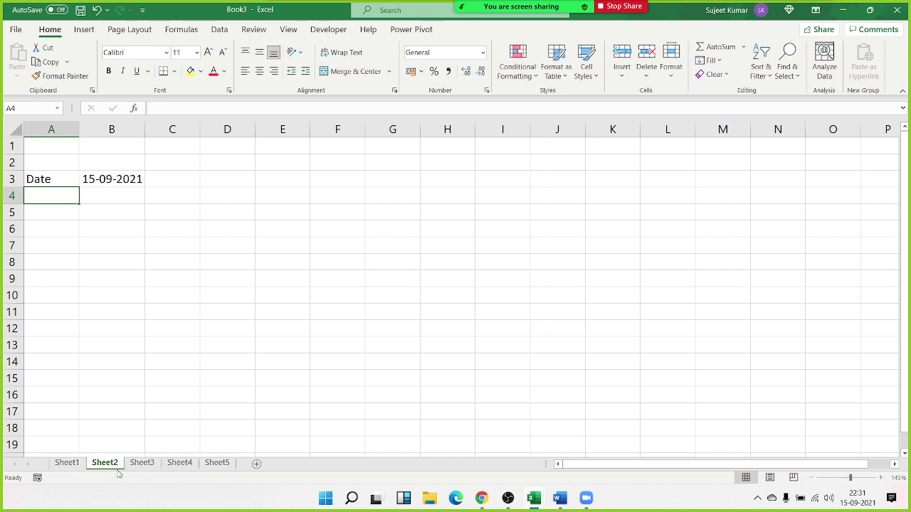
- Test grouping and ungrouping Sheet1 and Sheet3 with Sheet2, leaving only Sheet2 active
left_click(76, 467, "ctrl")
left_click(75, 467)
left_click(100, 466)
left_click(145, 467, "ctrl")
left_click(144, 467, "ctrl")
left_click(71, 464, "ctrl")
left_click(71, 464, "ctrl")
- Review Sheets 3–5, then select A7 on Sheet1 and group Sheet3 with it
left_click(146, 463)
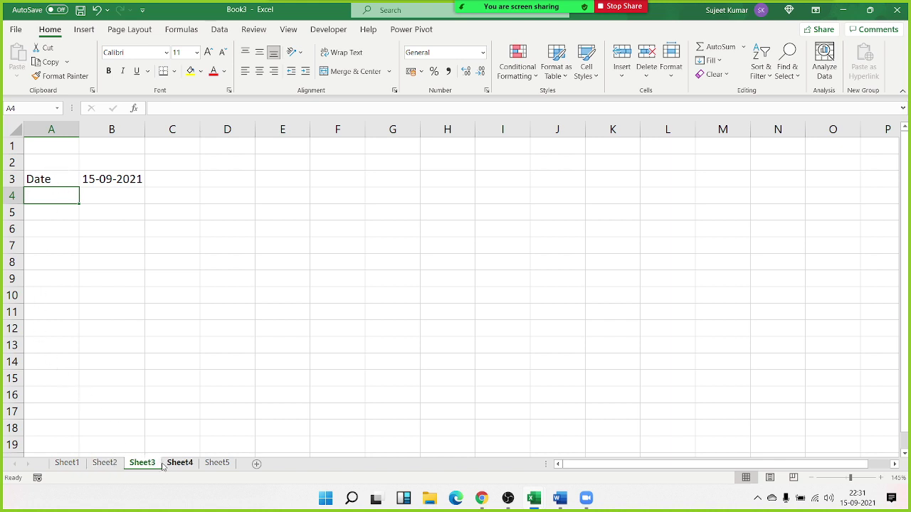
left_click(179, 464)
left_click(214, 466)
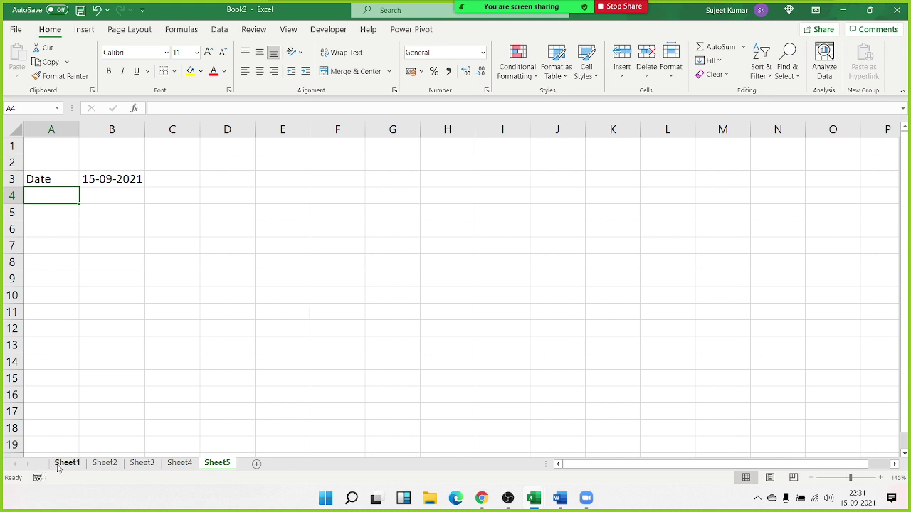
left_click(58, 466)
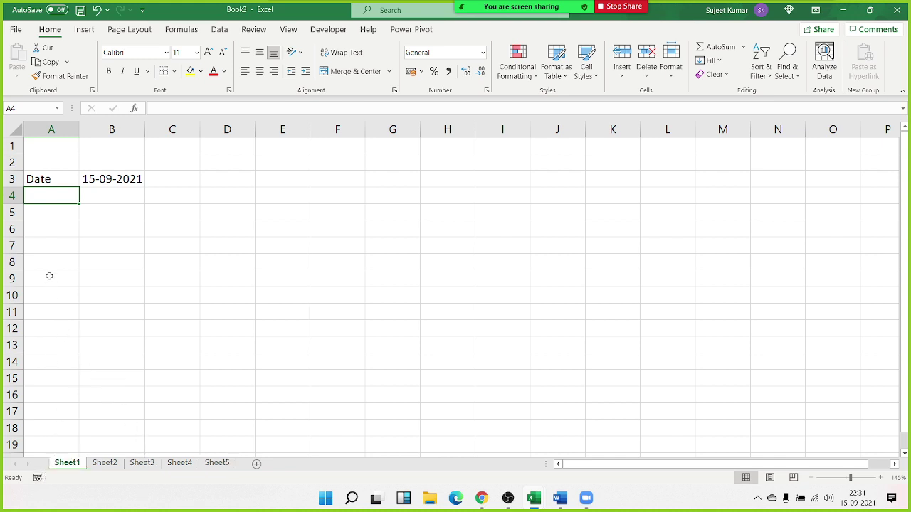
left_click(52, 252)
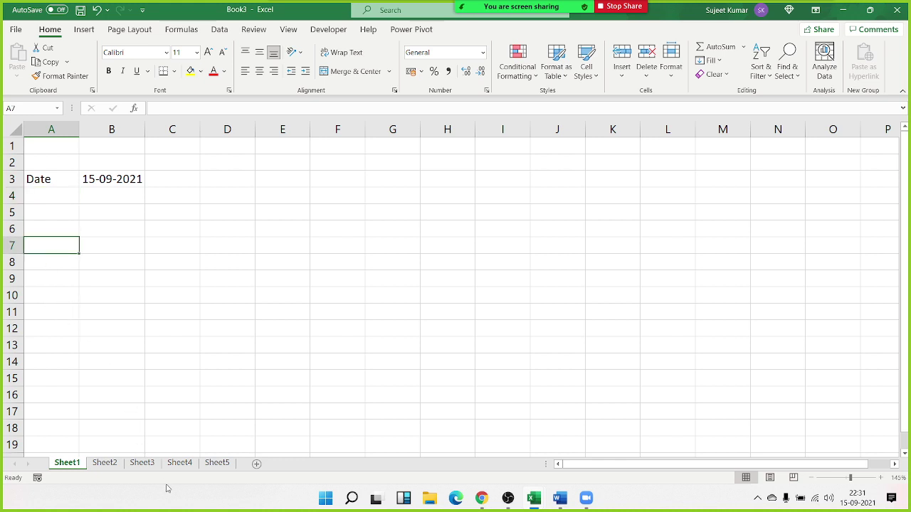
left_click(145, 464, "ctrl")
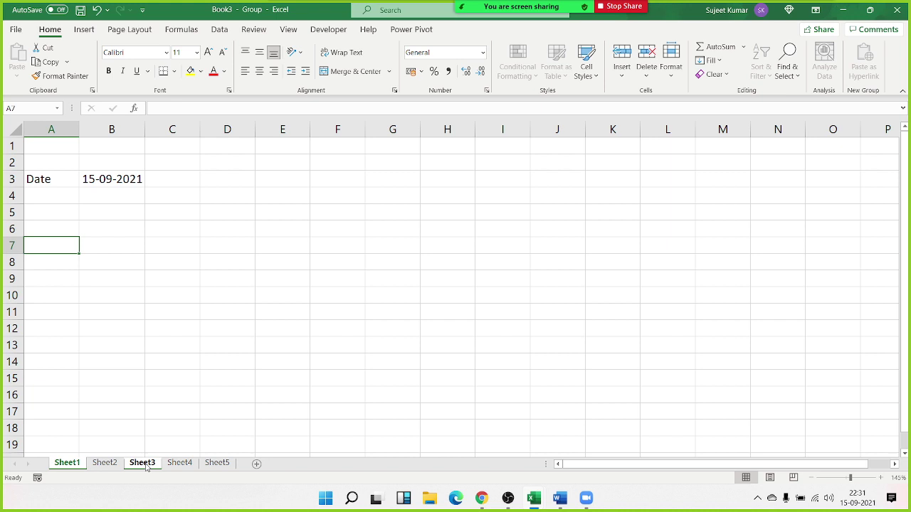
- Add Sheet5 to the group and enter 'Time' in A7 with 22:31 in B7
left_click(215, 464, "ctrl")
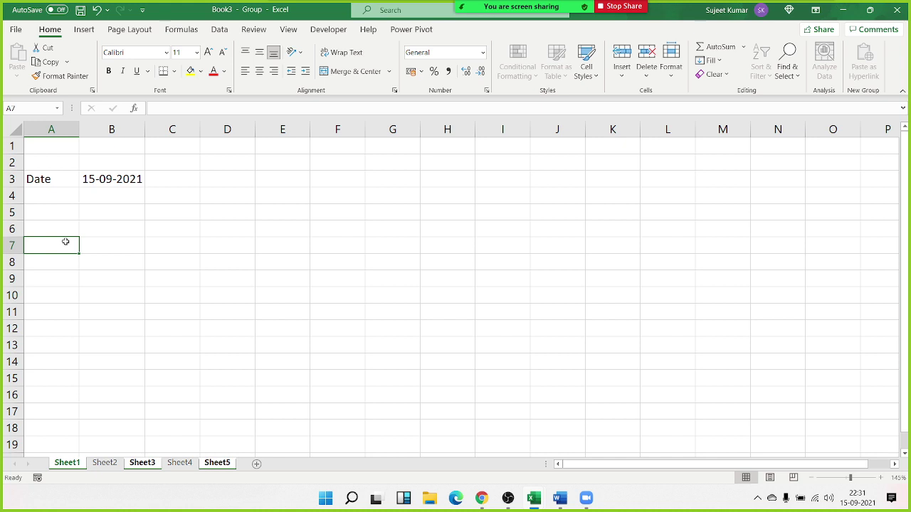
type("Time")
key("Tab")
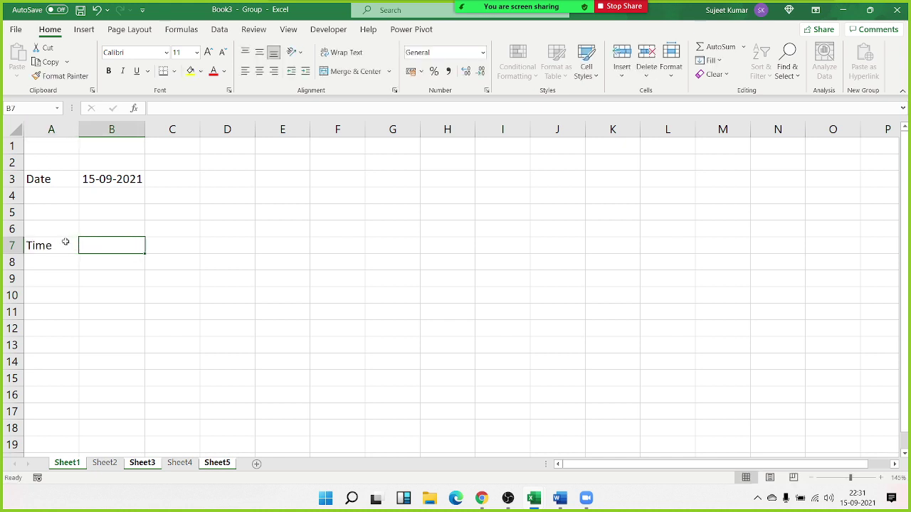
key("ctrl+shift+semicolon")
key("Return")
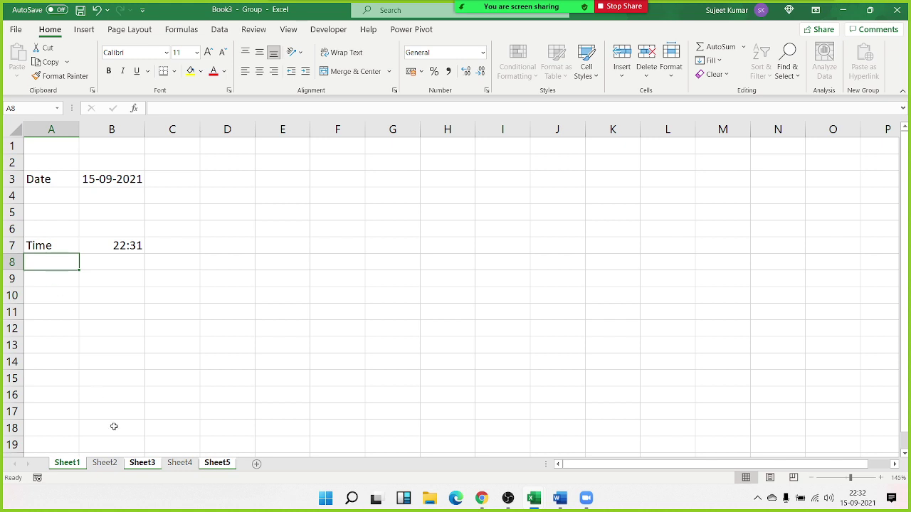
- Confirm Sheet2 lacks the Time row, then select cells B15 and C10 there
left_click(99, 463)
left_click(71, 463)
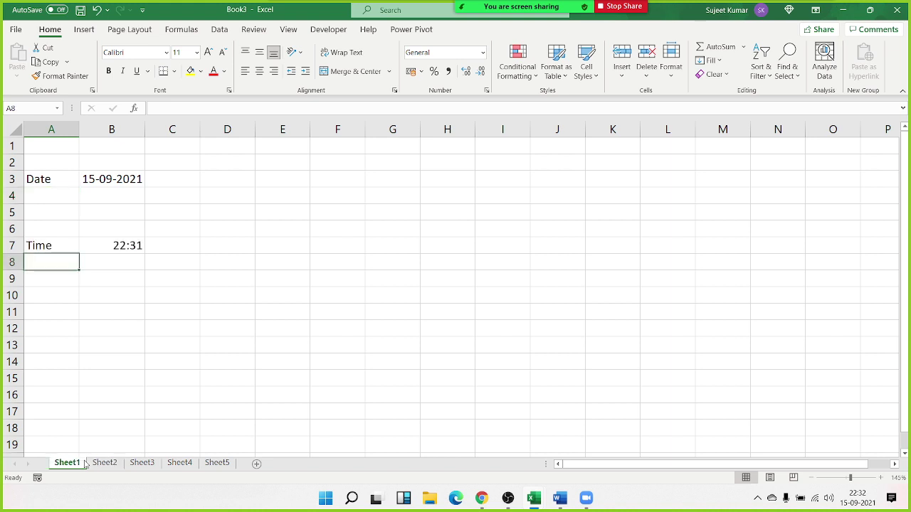
left_click(225, 464, "shift")
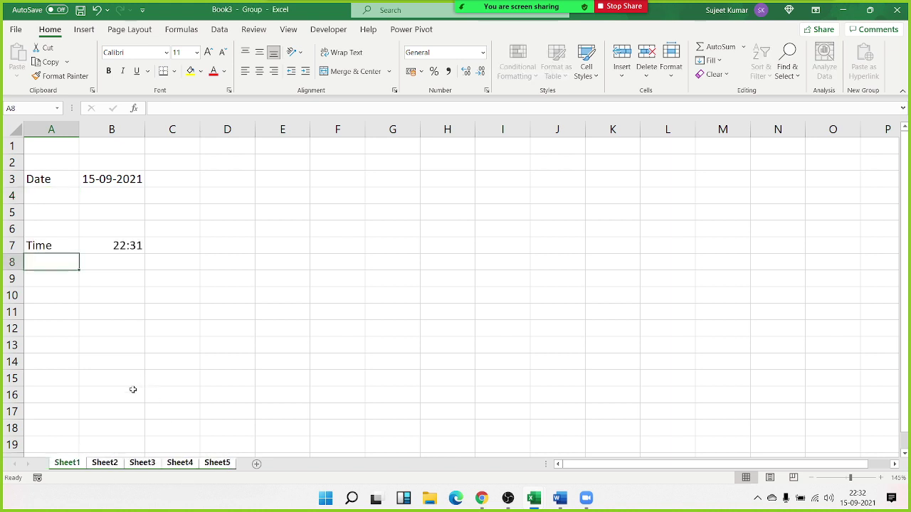
left_click(130, 456)
left_click(105, 463)
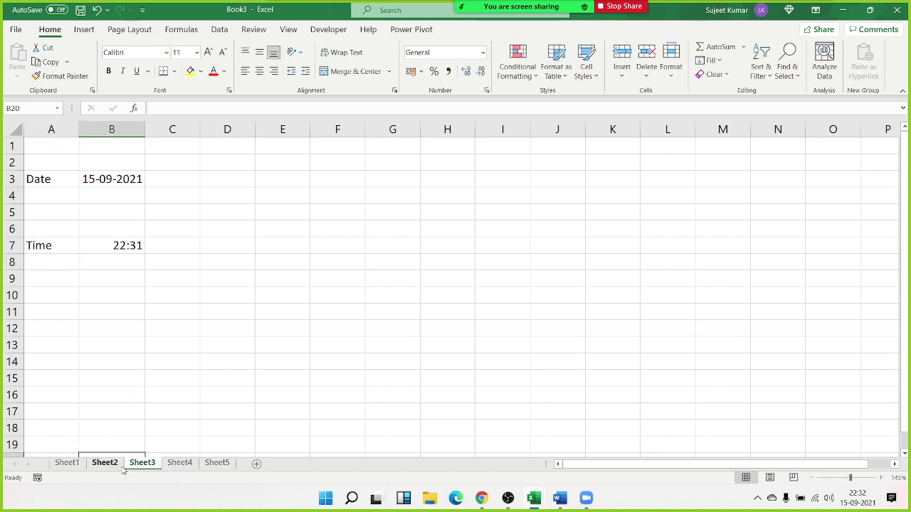
left_click(107, 379)
left_click(159, 293, "ctrl")
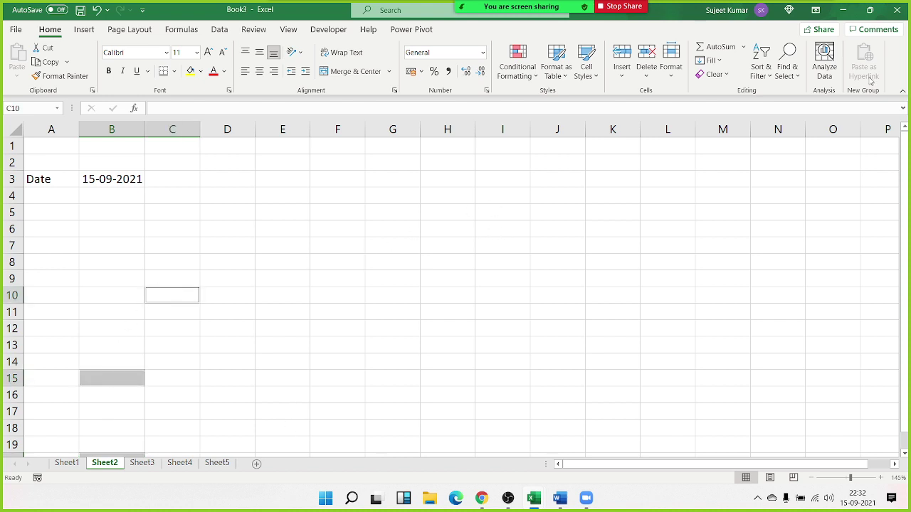
- Close Book3 with Don't Save, then select cells like L7 and J14 on Book2's Sheet1
left_click(886, 15)
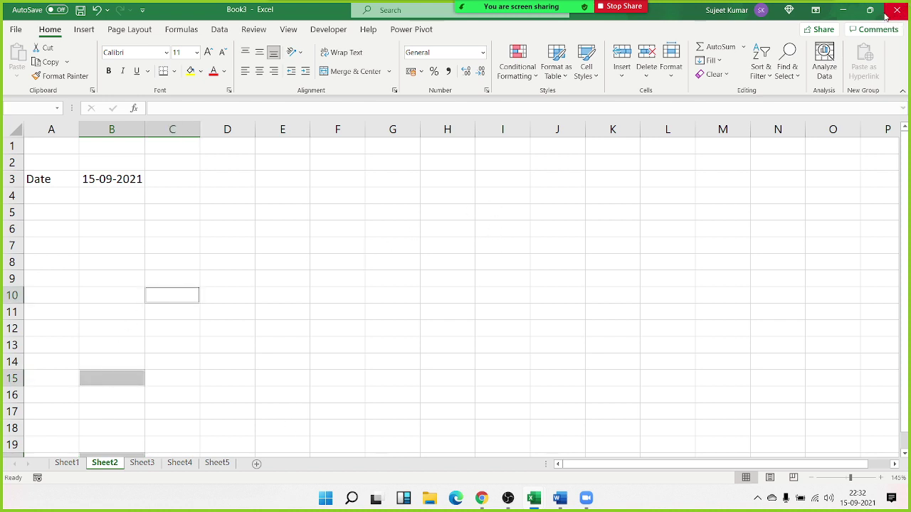
left_click(520, 318)
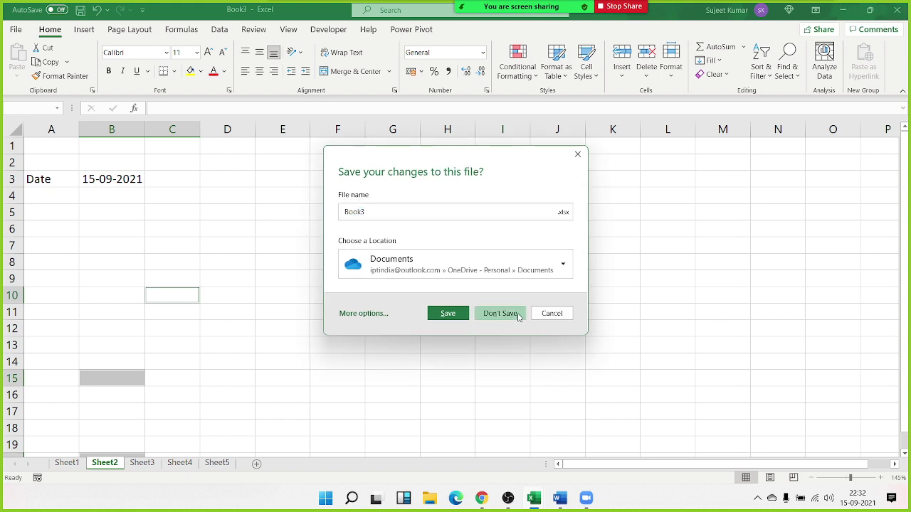
left_click(67, 462)
left_click(406, 168)
left_click(525, 219)
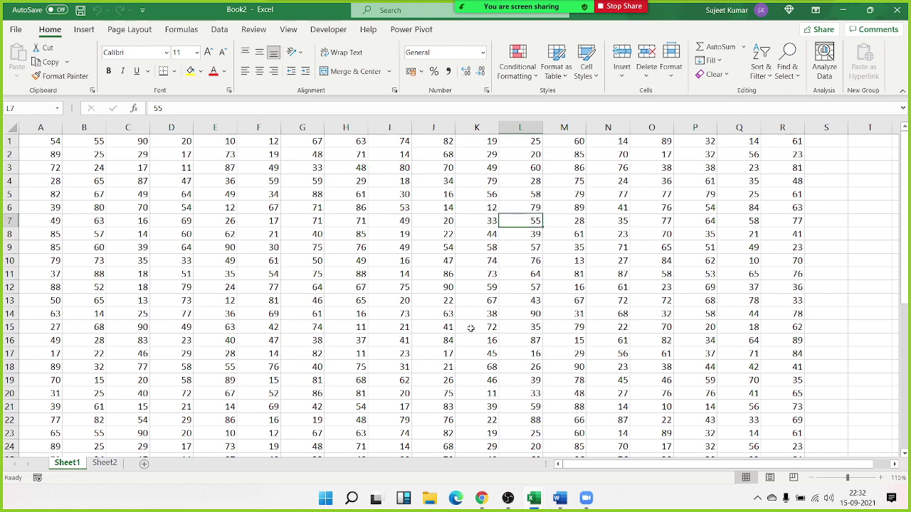
left_click(436, 318)
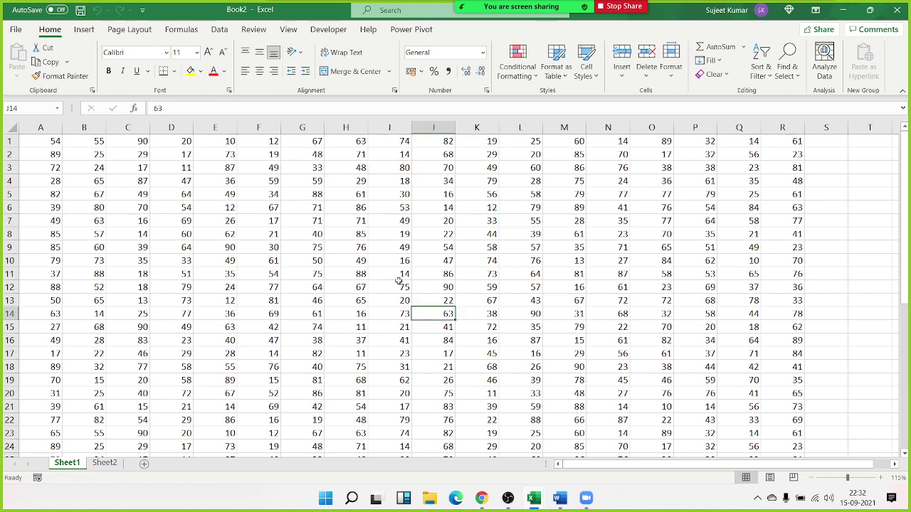